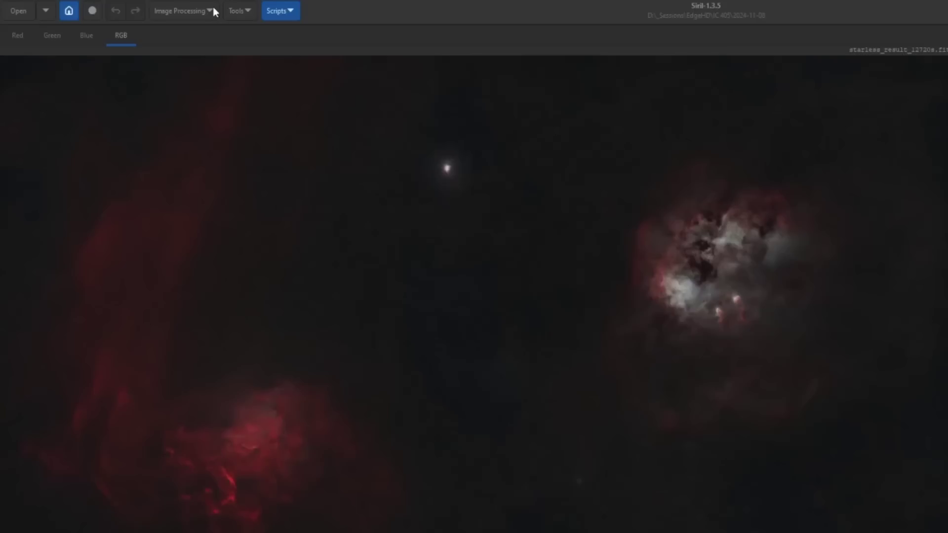
# - Open Curves Transformation from Image Processing > Stretches and move it over the image
pyautogui.click(152, 8)
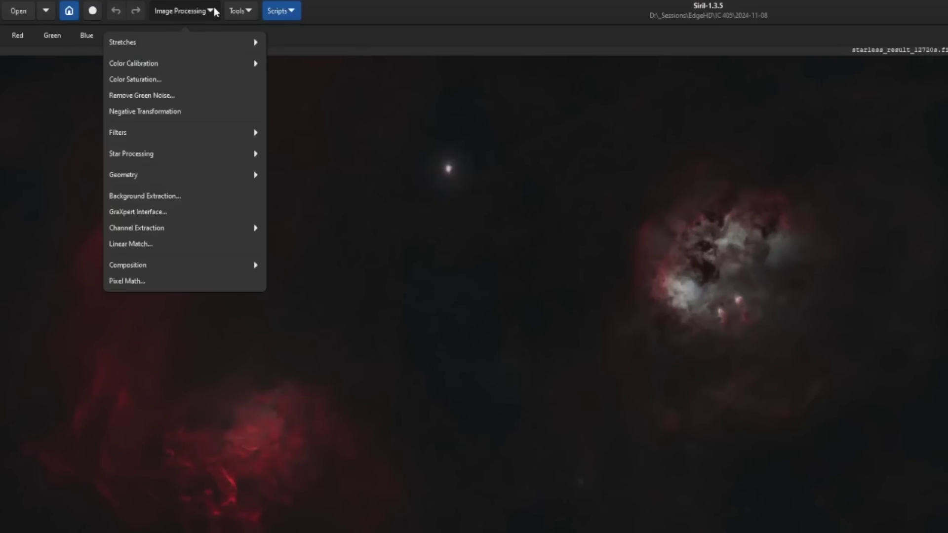
pyautogui.click(210, 39)
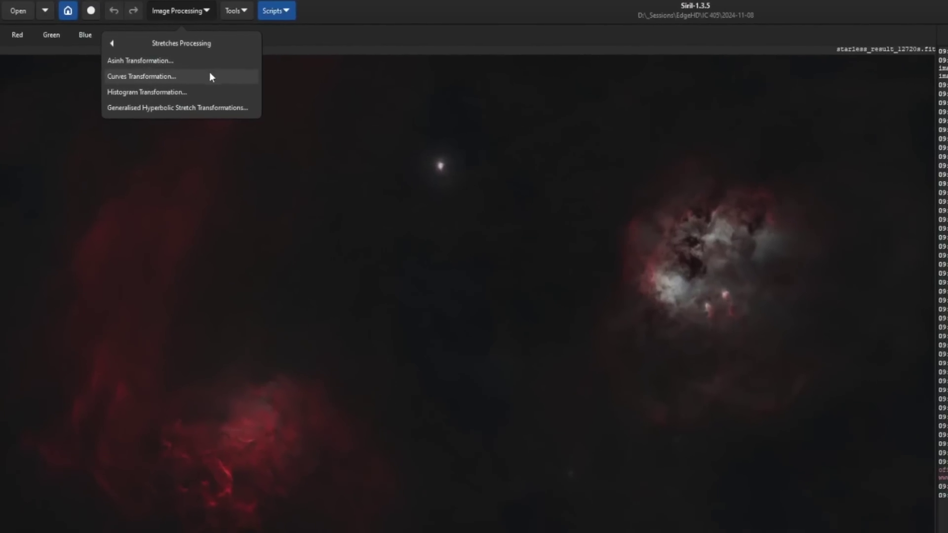
pyautogui.click(212, 77)
pyautogui.moveTo(745, 131); pyautogui.dragTo(413, 112)
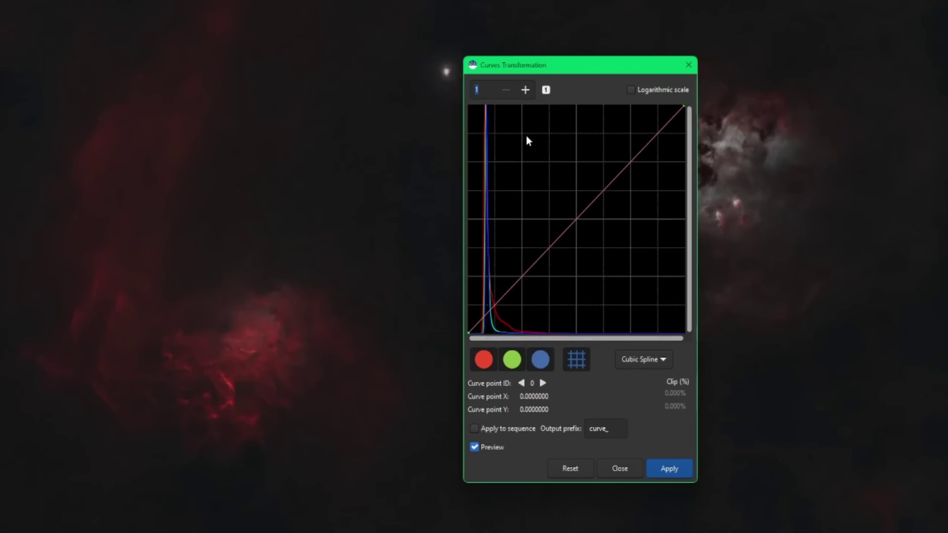
# - Zoom the histogram in four times, widen the dialog, reset zoom, and toggle logarithmic scale on and off
pyautogui.click(524, 90)
pyautogui.click(524, 90)
pyautogui.click(524, 90)
pyautogui.click(524, 90)
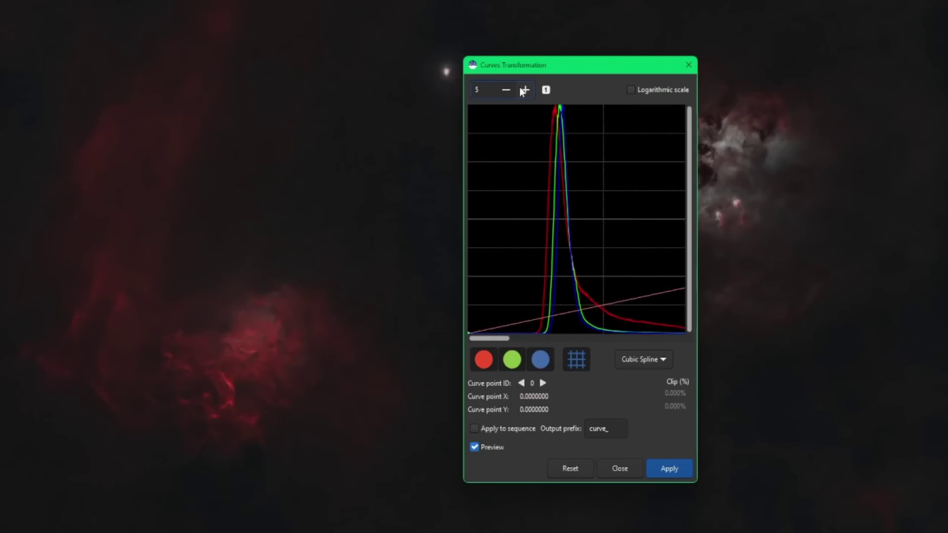
pyautogui.click(524, 90)
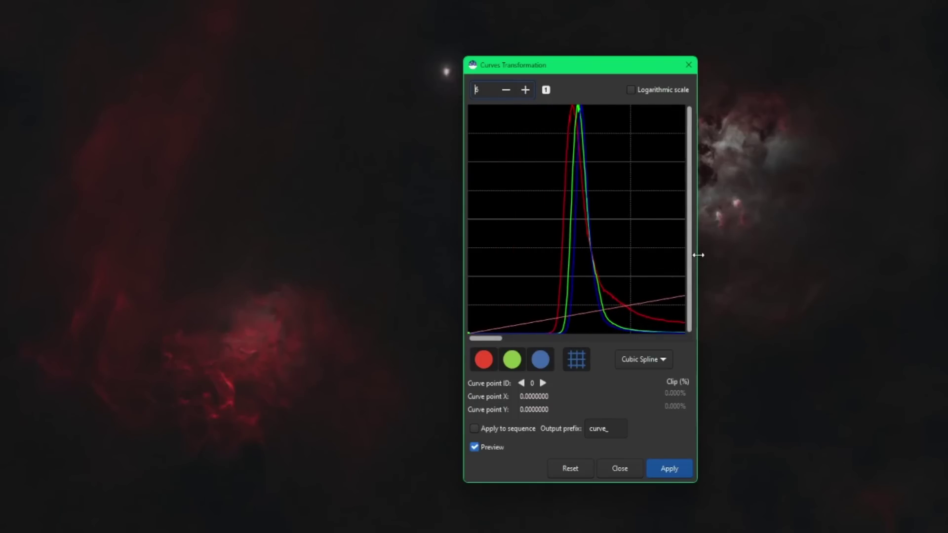
pyautogui.moveTo(698, 255); pyautogui.dragTo(870, 279)
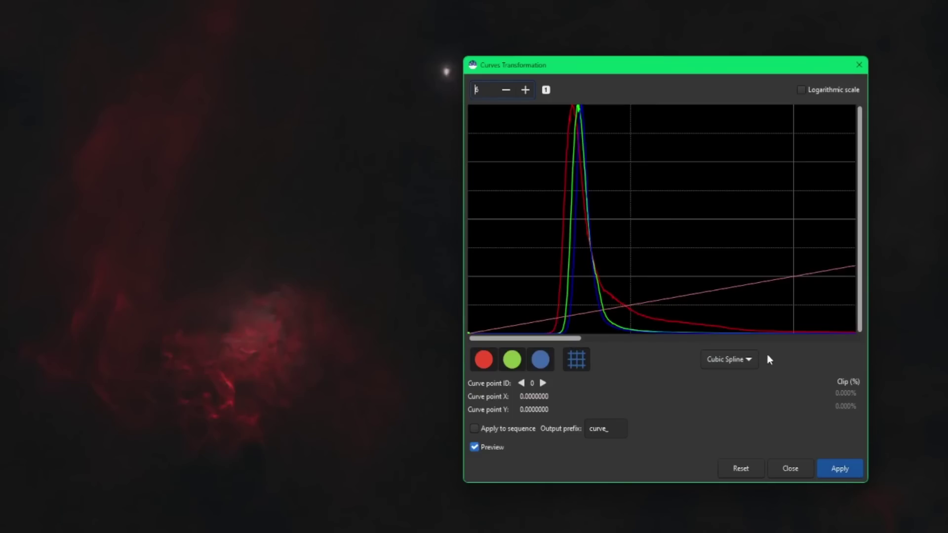
pyautogui.click(546, 91)
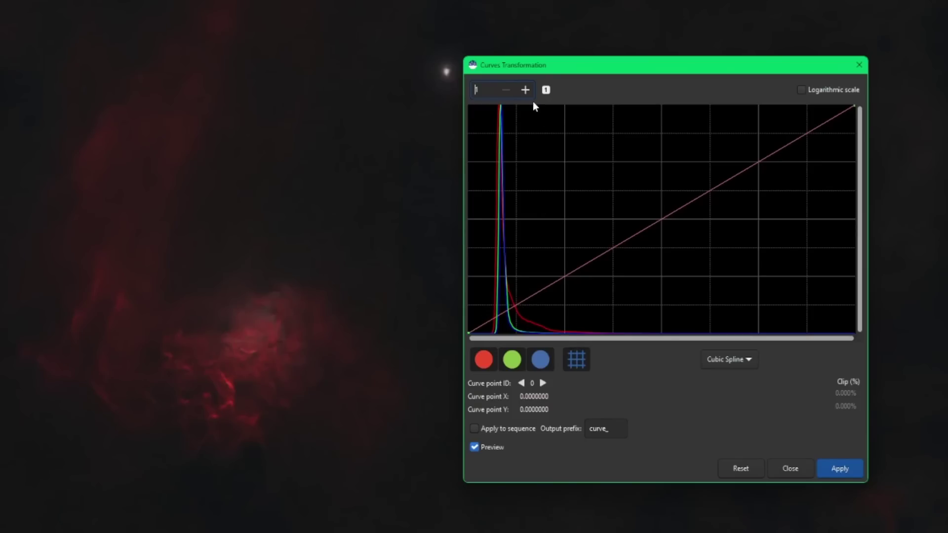
pyautogui.click(799, 91)
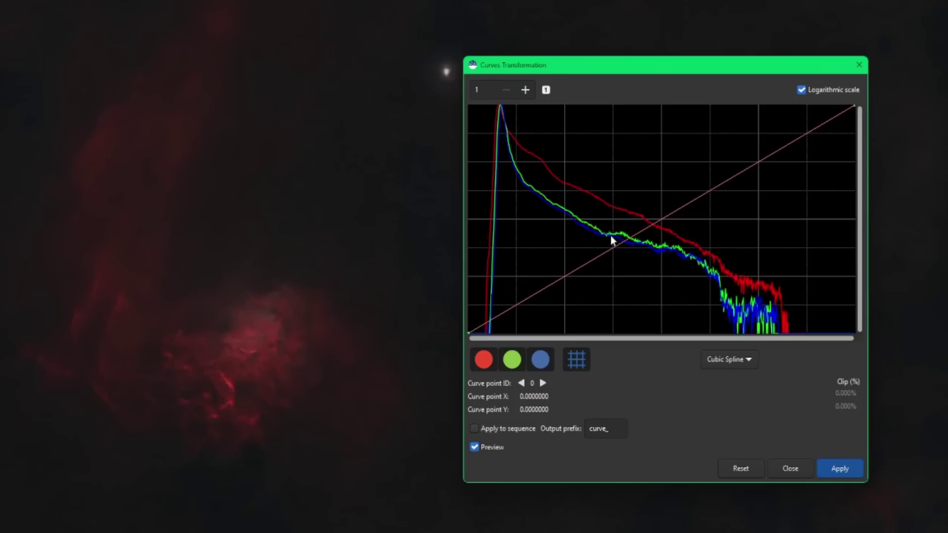
pyautogui.click(800, 90)
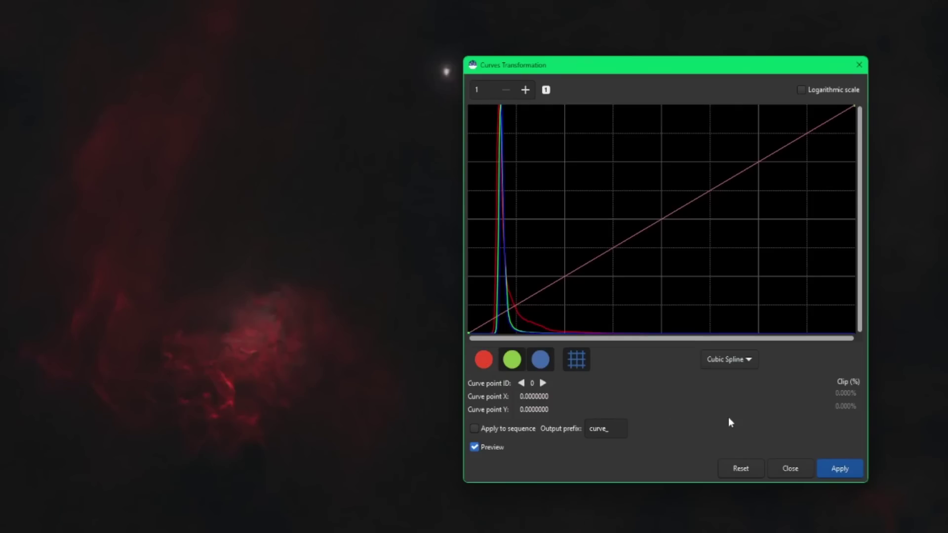
pyautogui.click(511, 360)
pyautogui.click(484, 360)
pyautogui.click(577, 362)
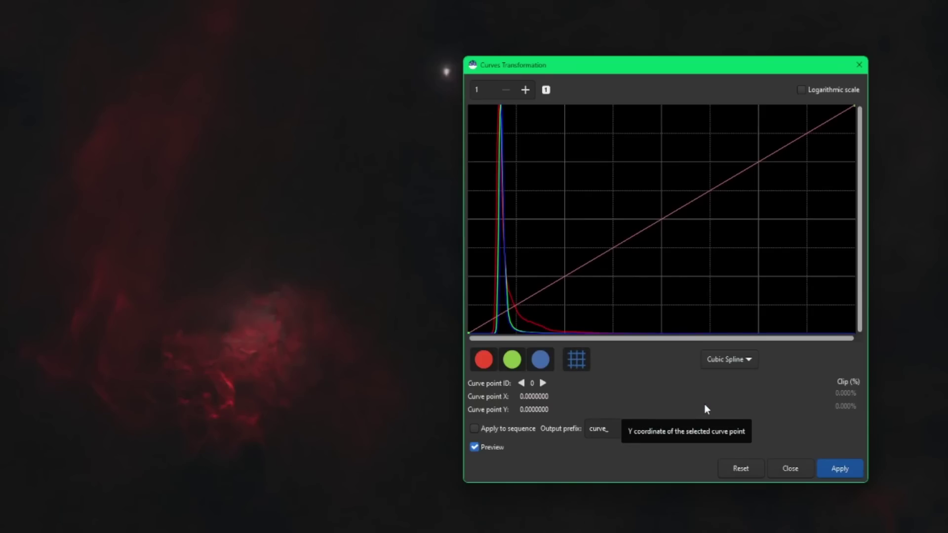
# - Keep Cubic Spline, add shadow, middle and highlight points, and raise the middle point
pyautogui.click(741, 367)
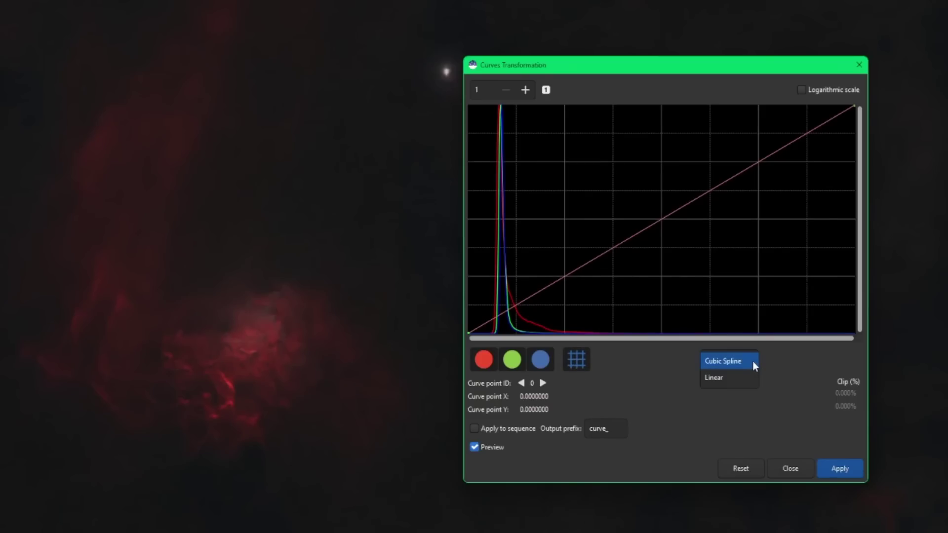
pyautogui.click(753, 360)
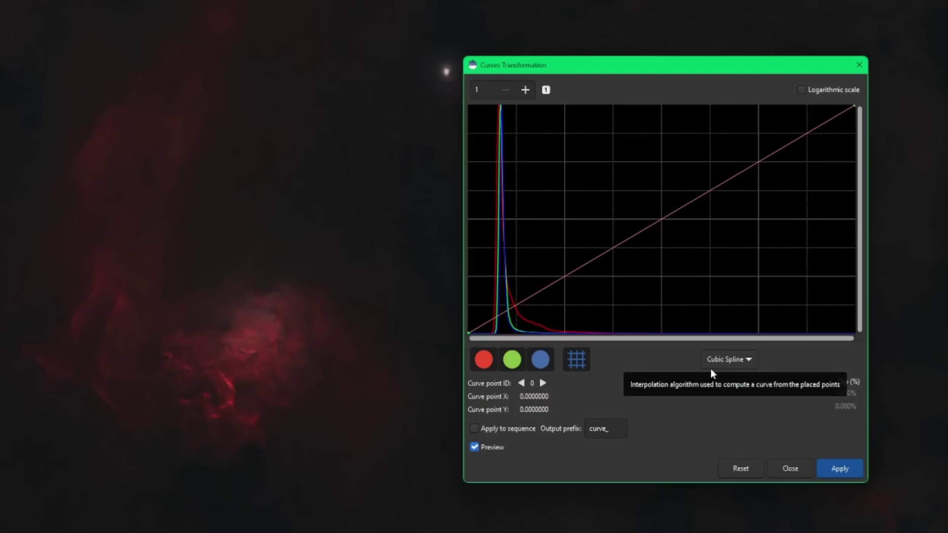
pyautogui.click(546, 287)
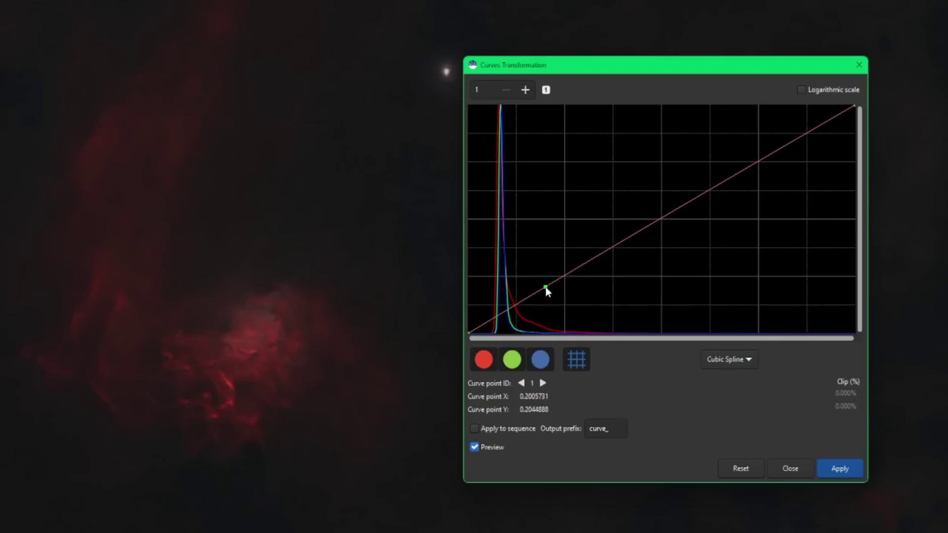
pyautogui.click(649, 224)
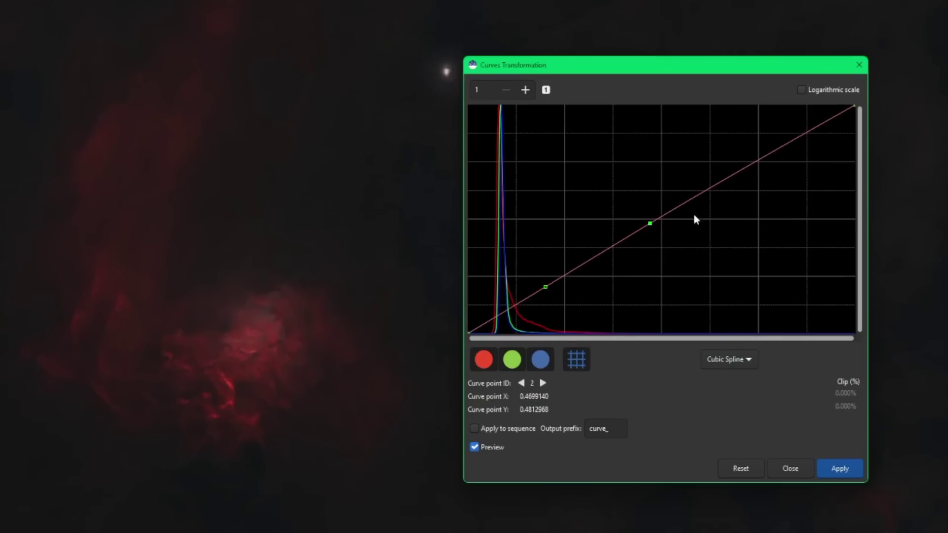
pyautogui.click(759, 156)
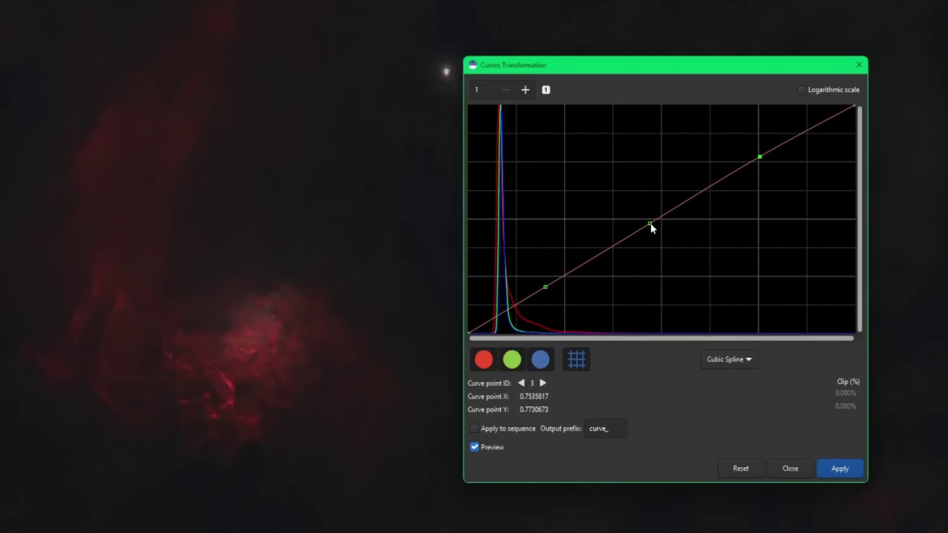
pyautogui.moveTo(650, 225); pyautogui.dragTo(631, 193)
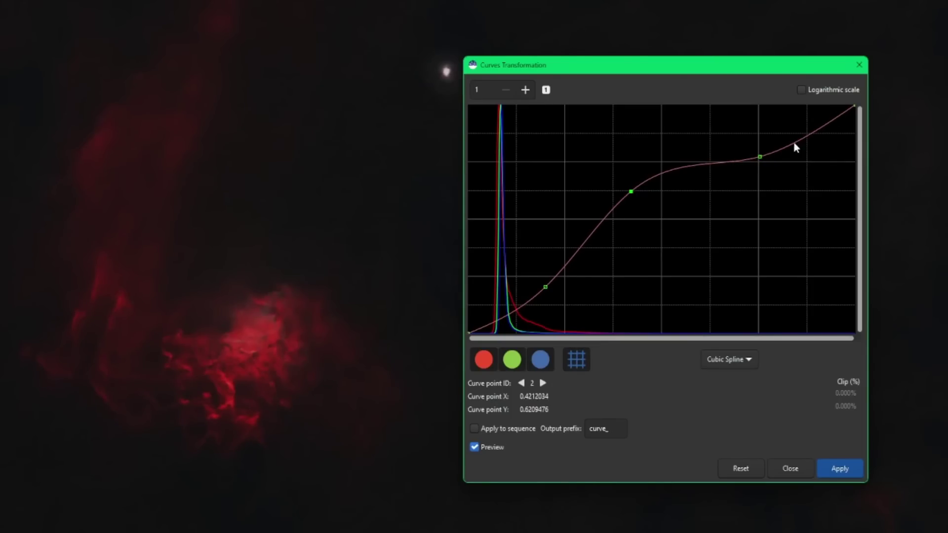
# - Switch the curve interpolation to Linear for straight segments between points
pyautogui.click(738, 361)
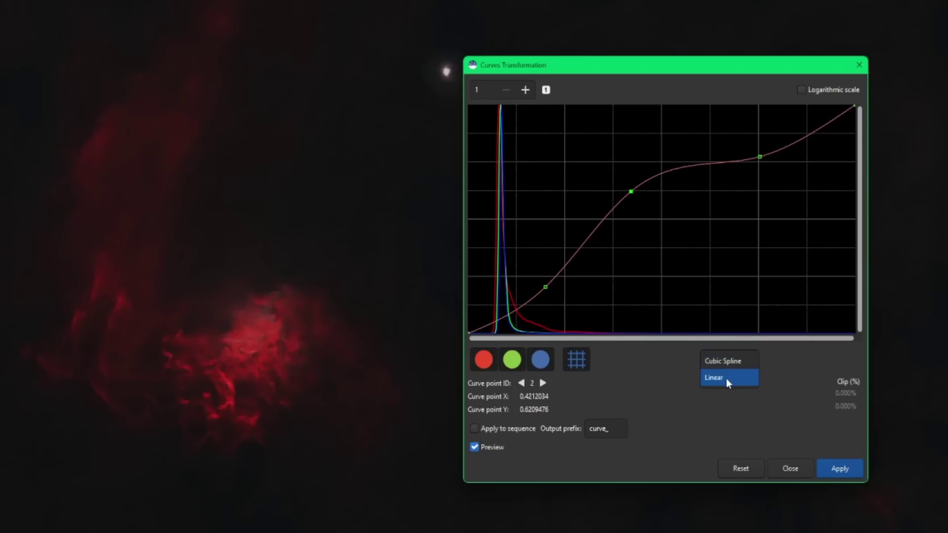
pyautogui.click(726, 380)
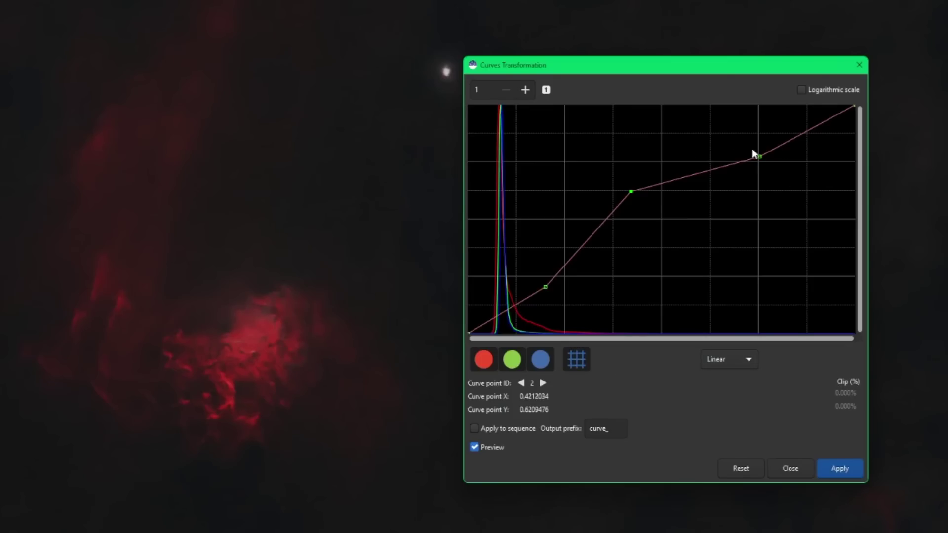
pyautogui.click(732, 359)
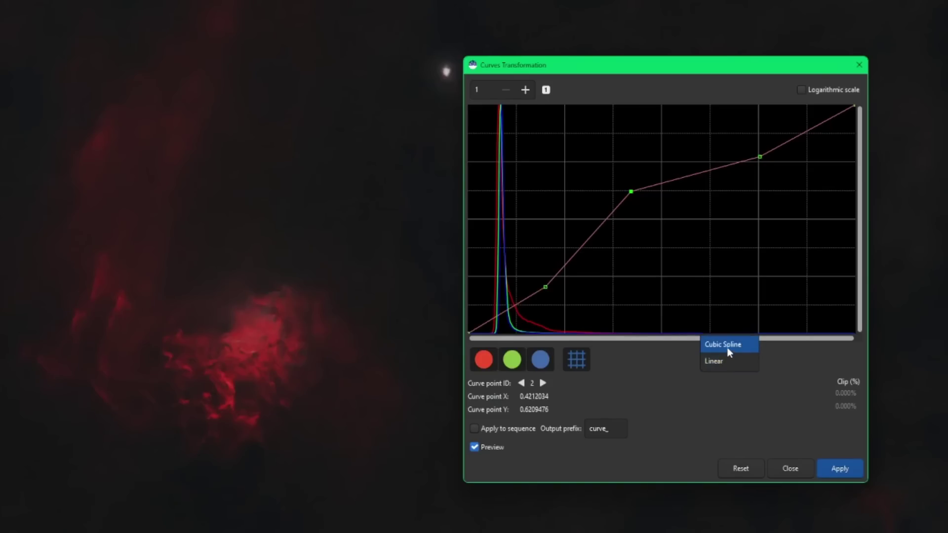
# - Set interpolation back to Cubic Spline and step through the curve point IDs
pyautogui.click(726, 348)
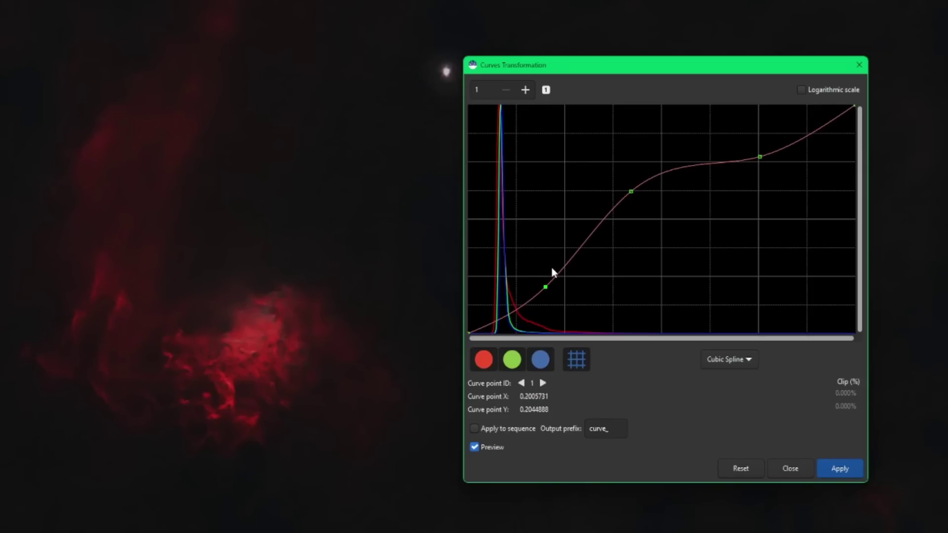
pyautogui.click(543, 383)
pyautogui.click(542, 383)
pyautogui.click(543, 383)
pyautogui.click(521, 383)
pyautogui.click(521, 383)
pyautogui.click(521, 383)
pyautogui.click(522, 383)
# - Toggle Preview off, reset the curve to a straight line, and move the dialog aside
pyautogui.click(474, 447)
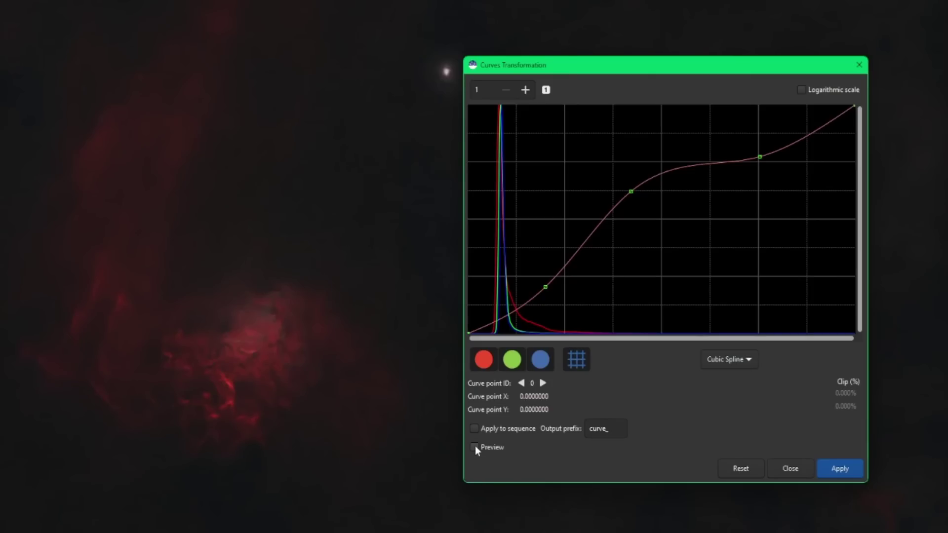
pyautogui.click(730, 467)
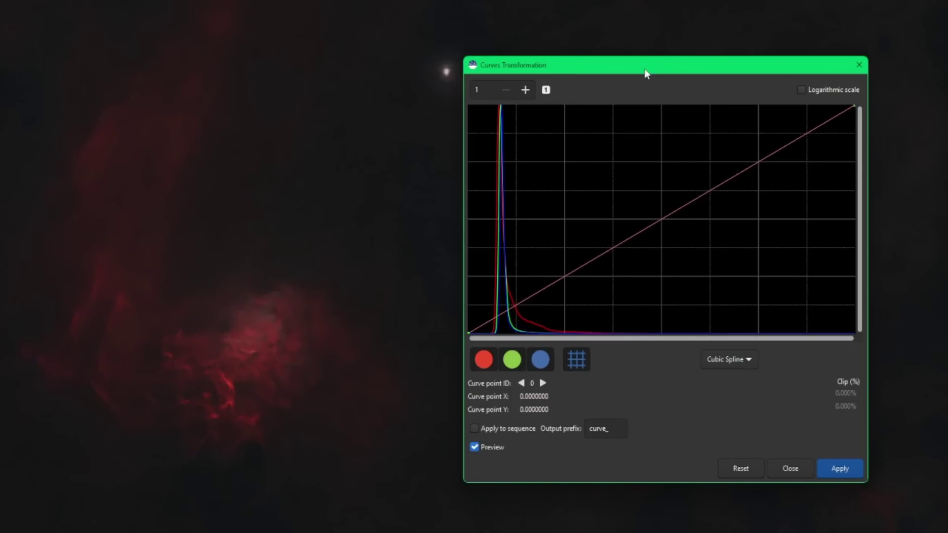
pyautogui.moveTo(644, 69); pyautogui.dragTo(721, 74)
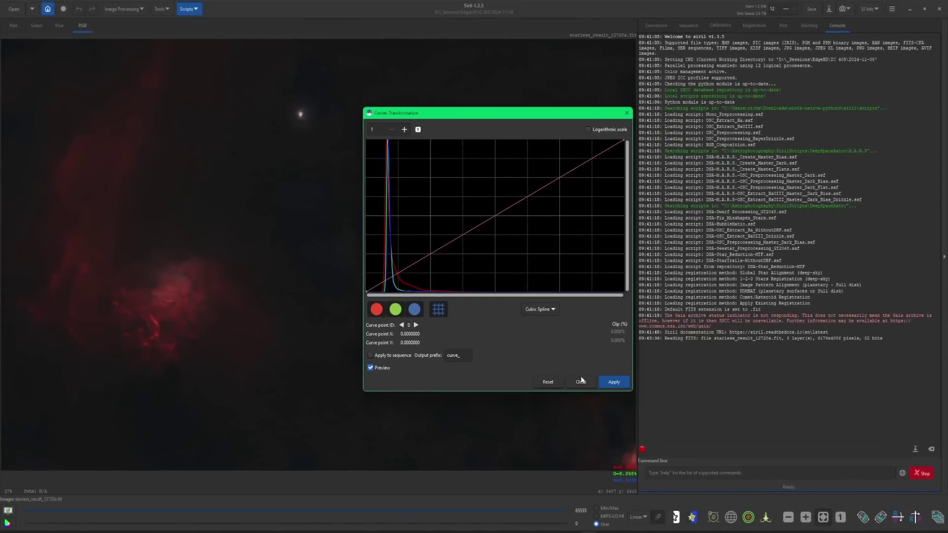
# - Close Curves Transformation and open the Generalised Hyperbolic Stretch tool, moving it aside
pyautogui.click(582, 380)
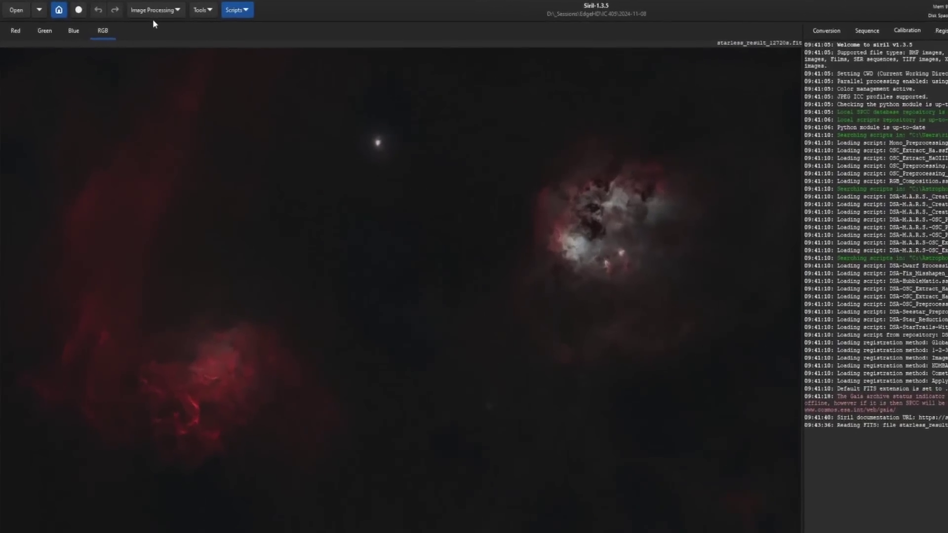
pyautogui.click(153, 10)
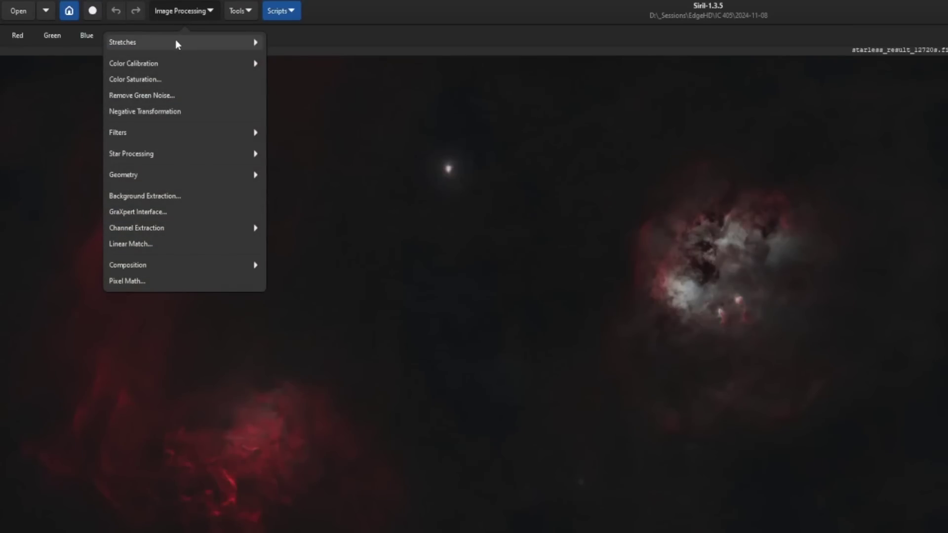
pyautogui.click(150, 34)
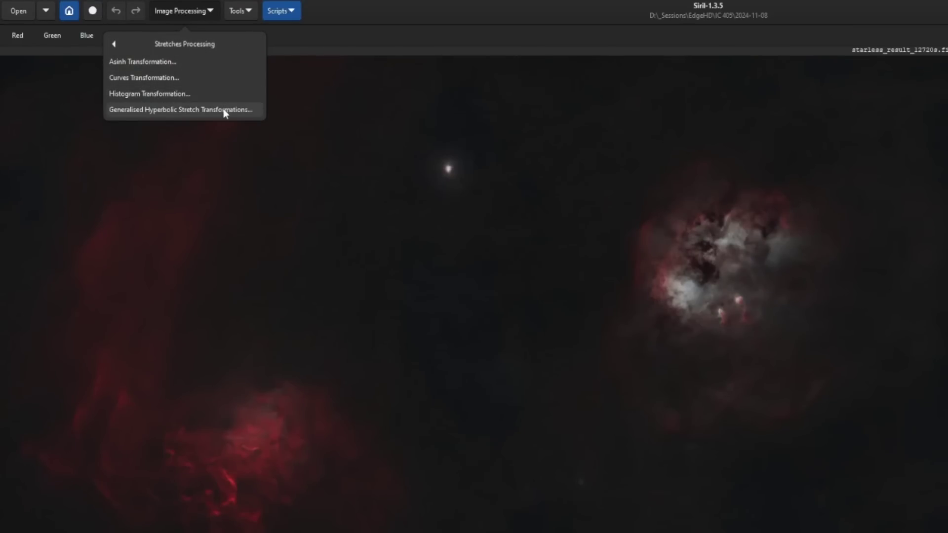
pyautogui.click(223, 109)
pyautogui.moveTo(586, 207); pyautogui.dragTo(798, 188)
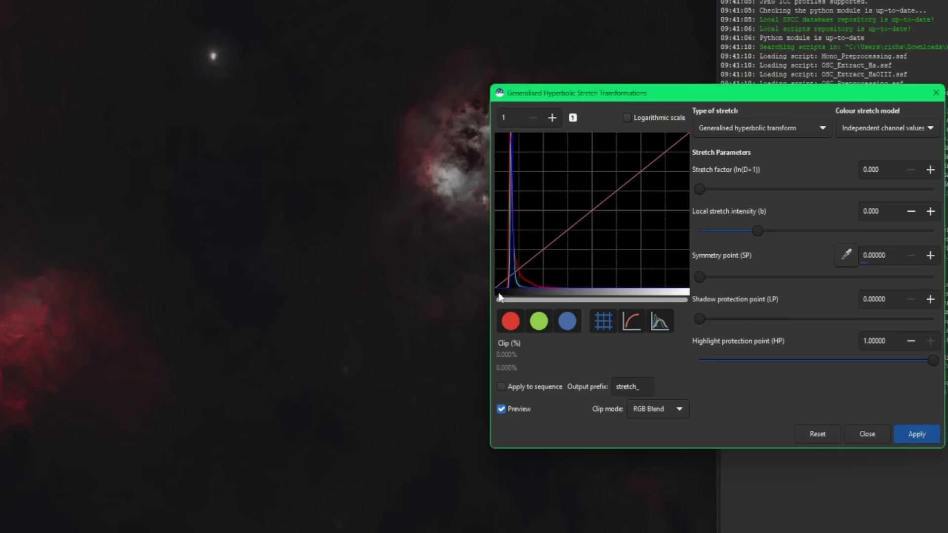
# - Apply a Linear stretch (BP shift) with black point 0.04535, then close the window
pyautogui.click(737, 131)
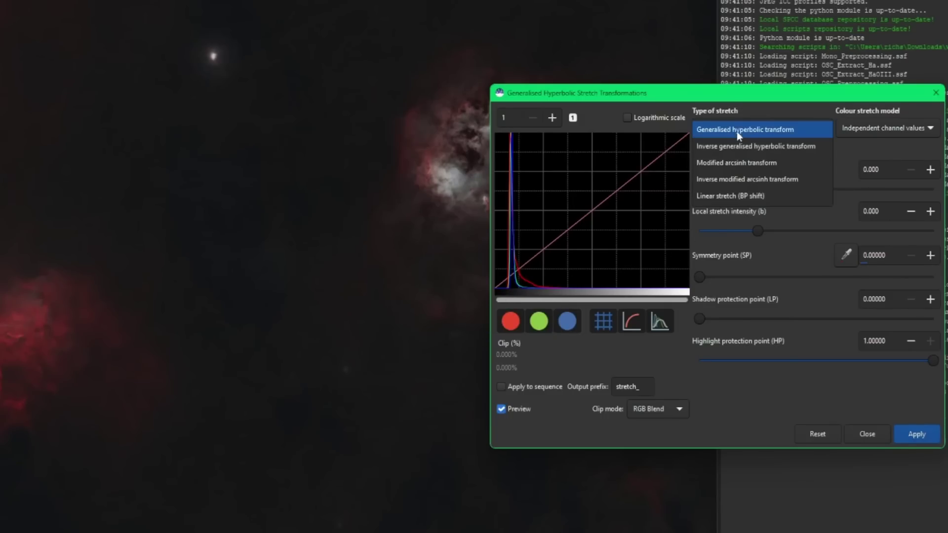
pyautogui.click(763, 196)
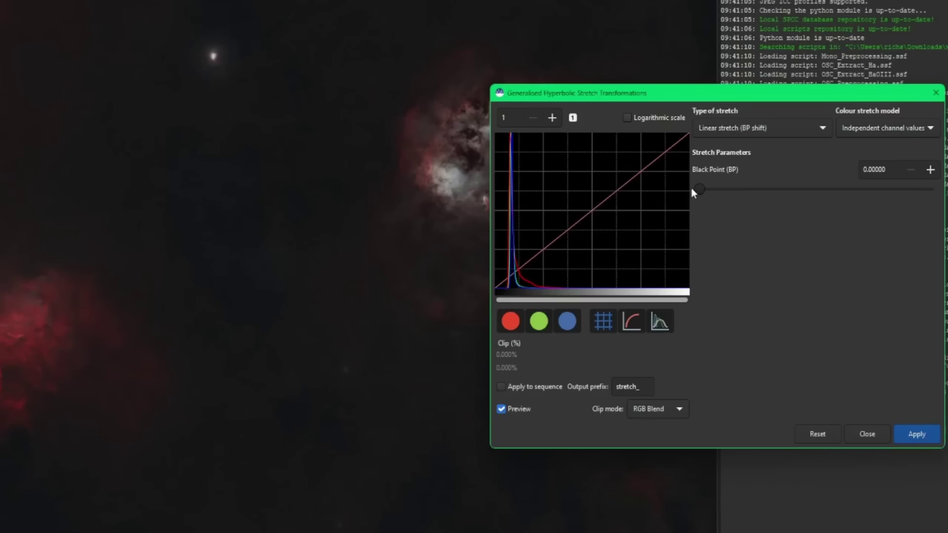
pyautogui.moveTo(701, 188); pyautogui.dragTo(709, 189)
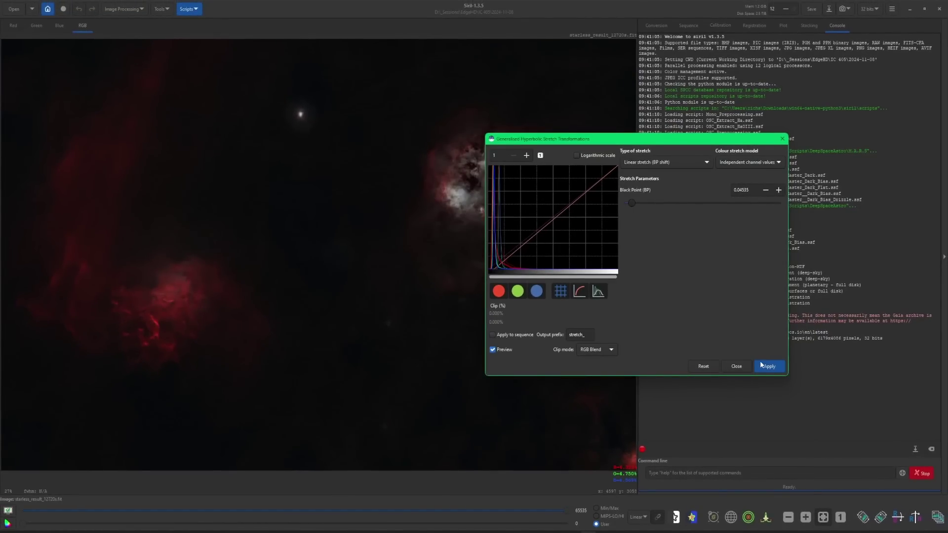
pyautogui.click(760, 365)
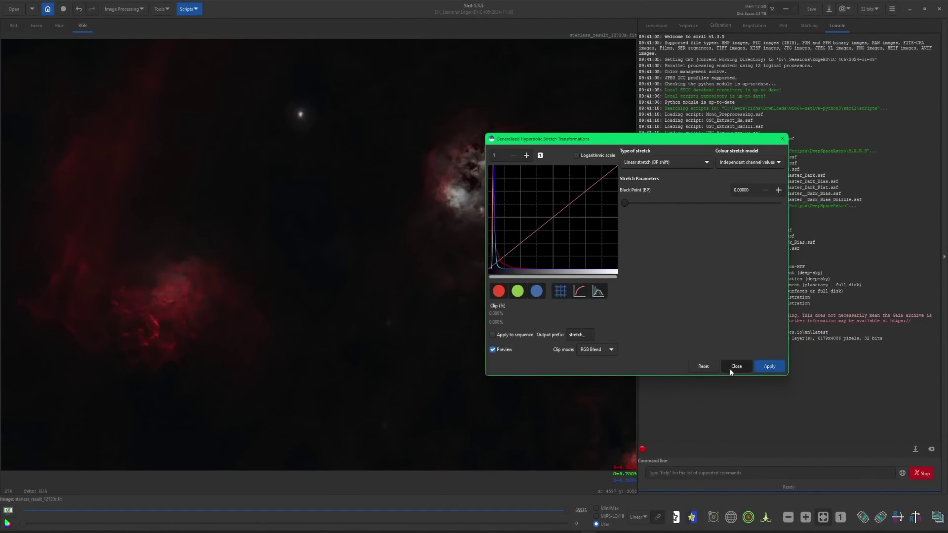
pyautogui.click(734, 367)
pyautogui.click(130, 9)
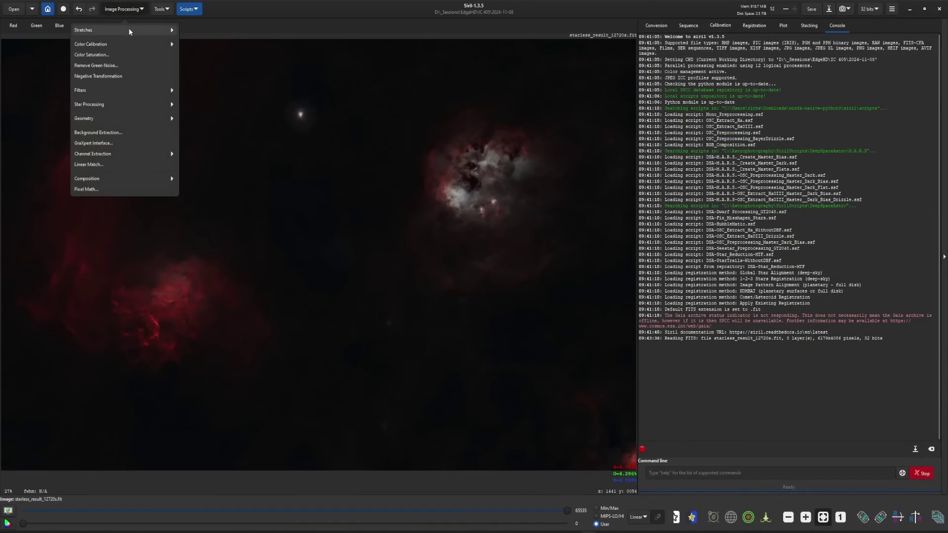
pyautogui.click(129, 28)
pyautogui.click(118, 62)
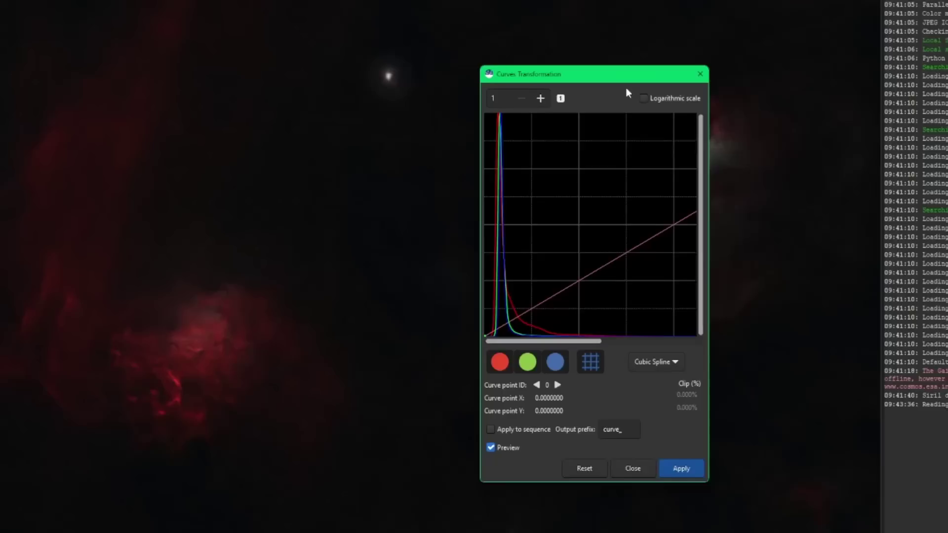
pyautogui.moveTo(469, 111); pyautogui.dragTo(606, 118)
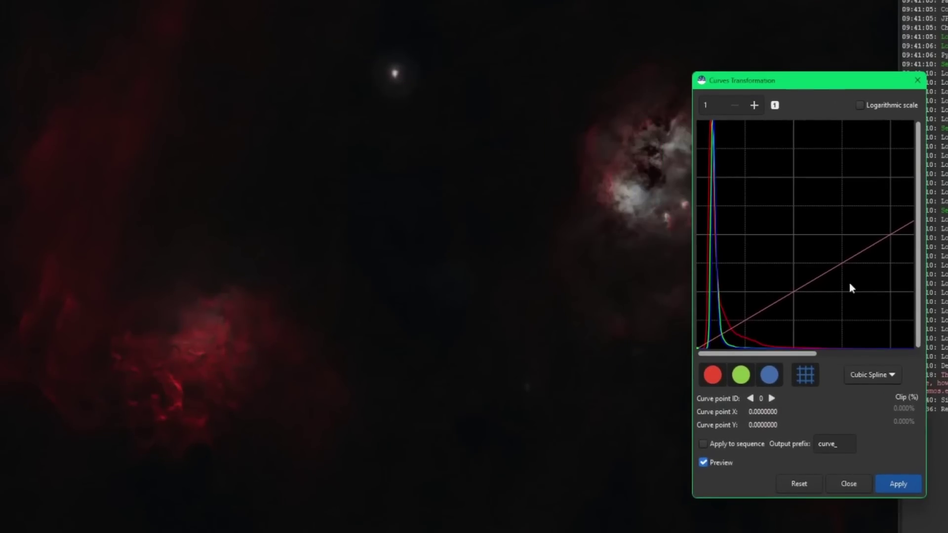
pyautogui.click(703, 345)
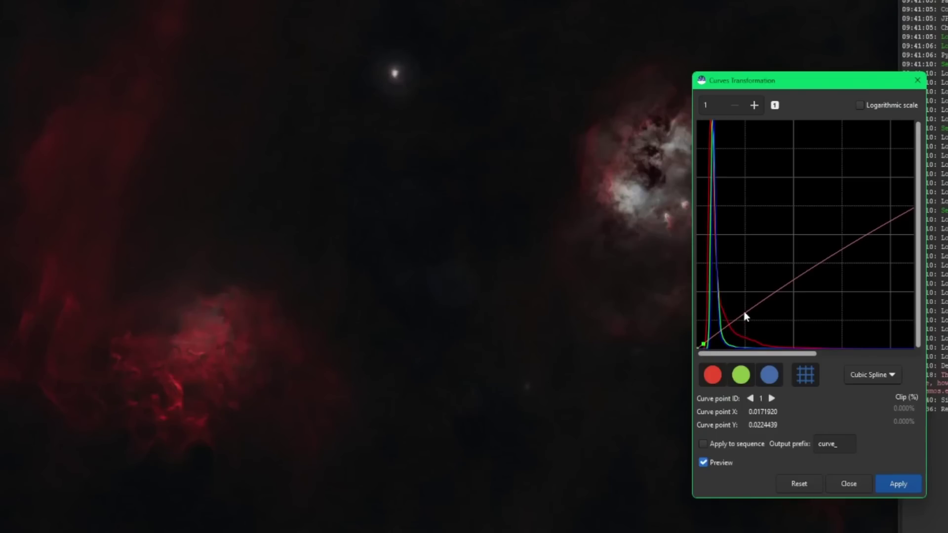
pyautogui.moveTo(741, 313); pyautogui.dragTo(738, 302)
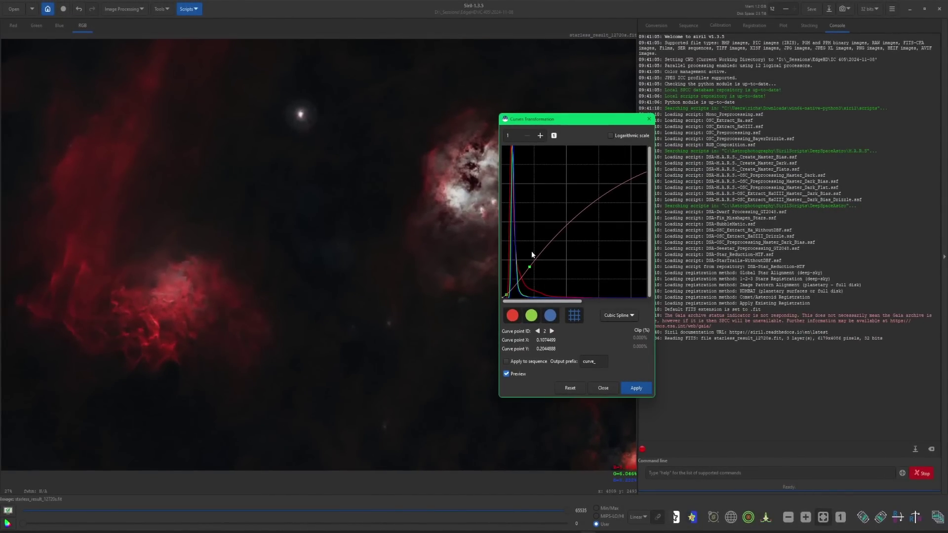
pyautogui.click(602, 387)
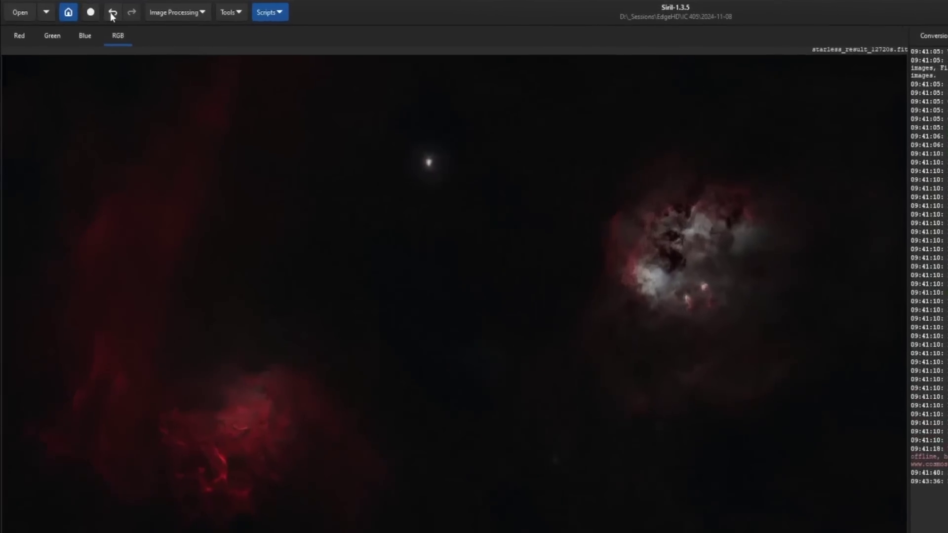
# - Undo the black-point shift and reopen Curves Transformation from Image Processing > Stretches
pyautogui.click(113, 13)
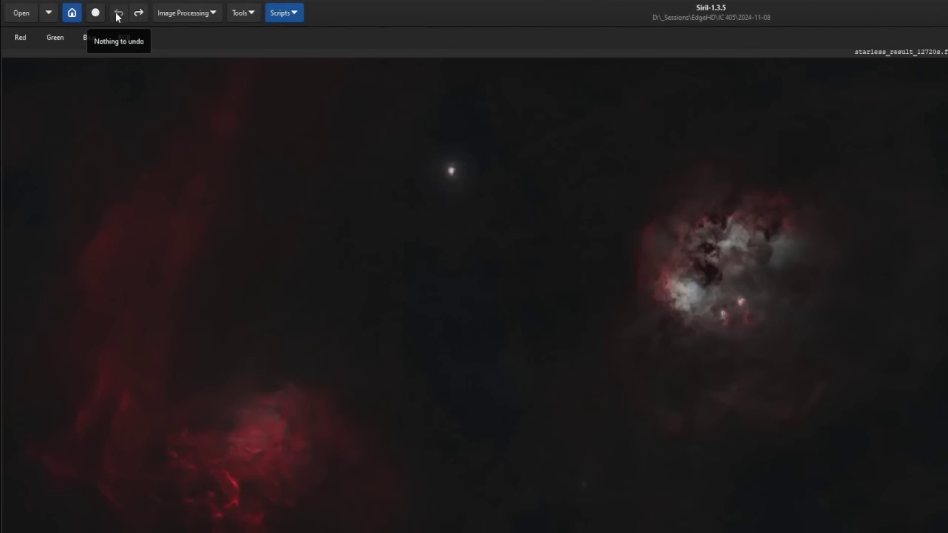
pyautogui.click(211, 15)
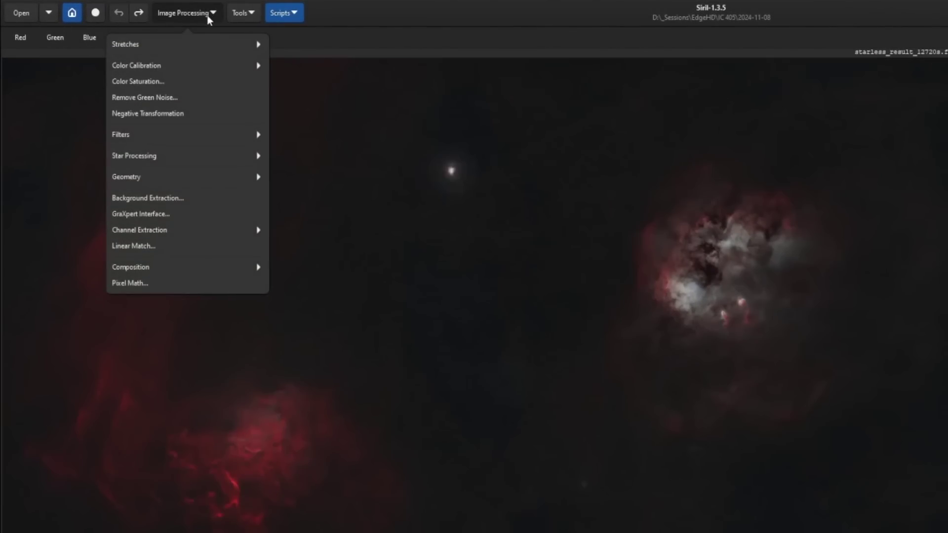
pyautogui.click(203, 43)
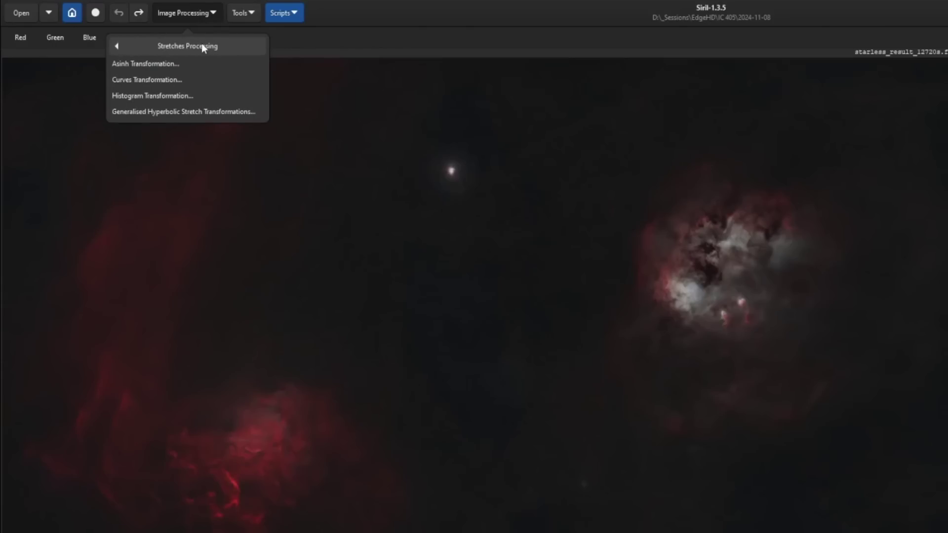
pyautogui.click(187, 79)
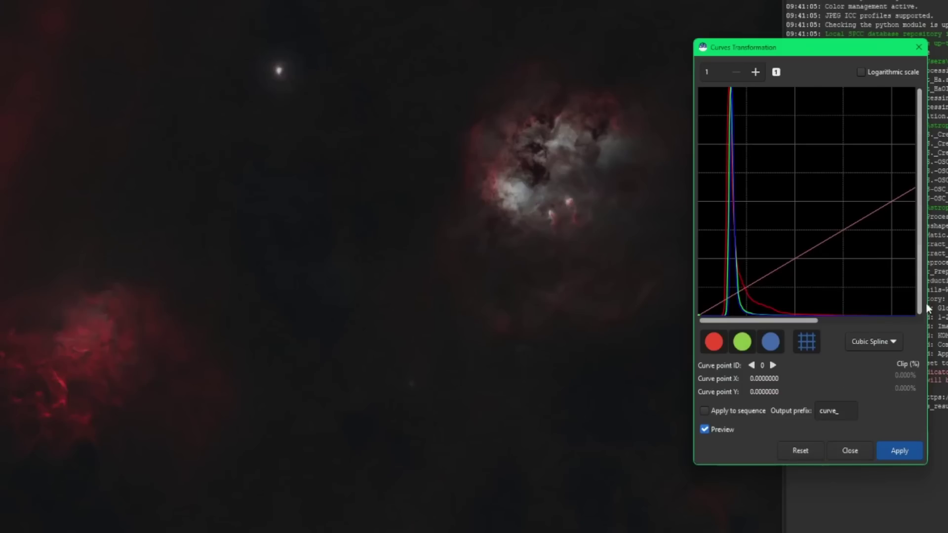
# - Widen the dialog, add a low point, and drag the mid point to X 0.371, Y 0.648
pyautogui.moveTo(930, 302); pyautogui.dragTo(947, 304)
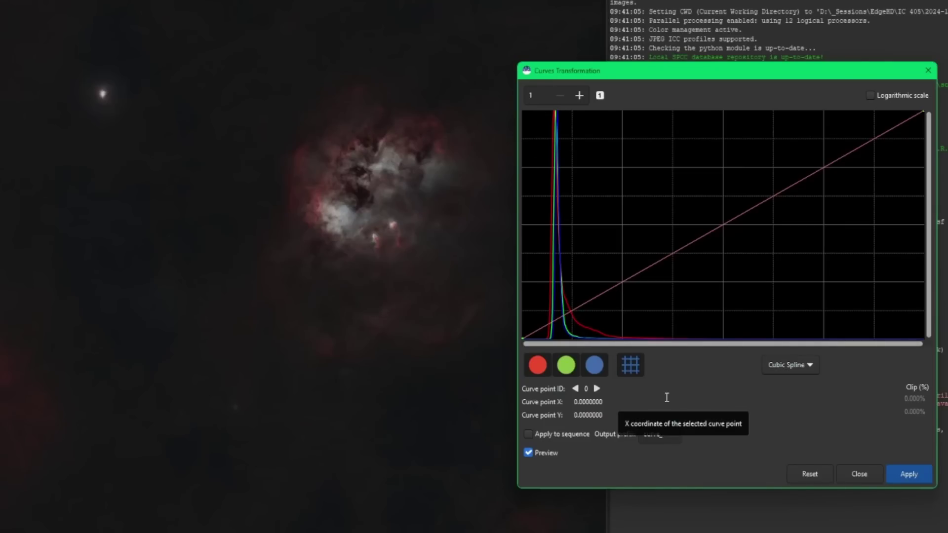
pyautogui.click(551, 321)
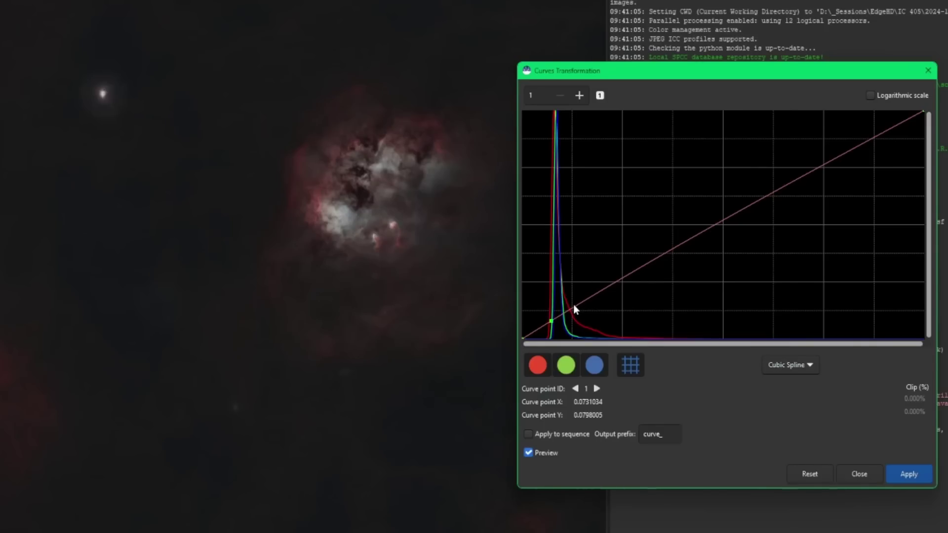
pyautogui.moveTo(573, 310); pyautogui.dragTo(549, 326)
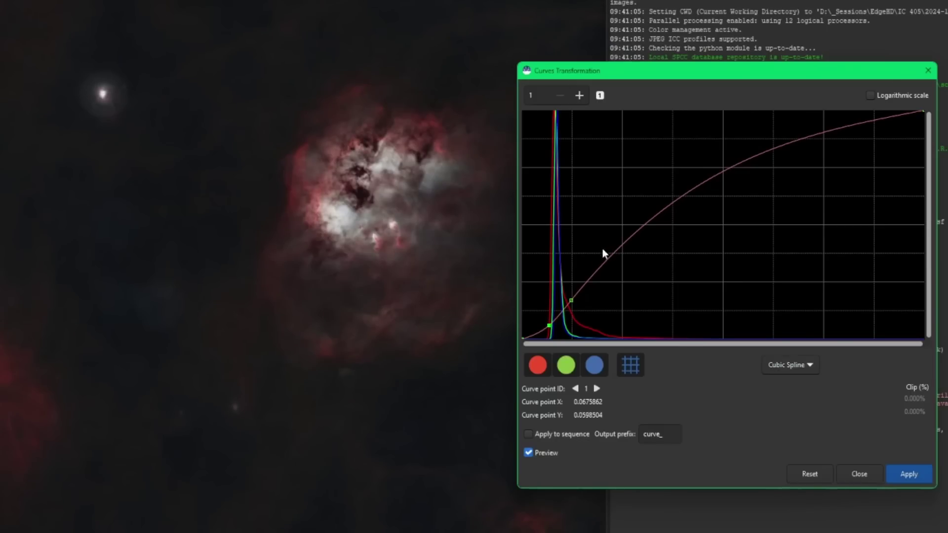
pyautogui.click(528, 453)
pyautogui.click(527, 453)
pyautogui.moveTo(571, 305); pyautogui.dragTo(672, 197)
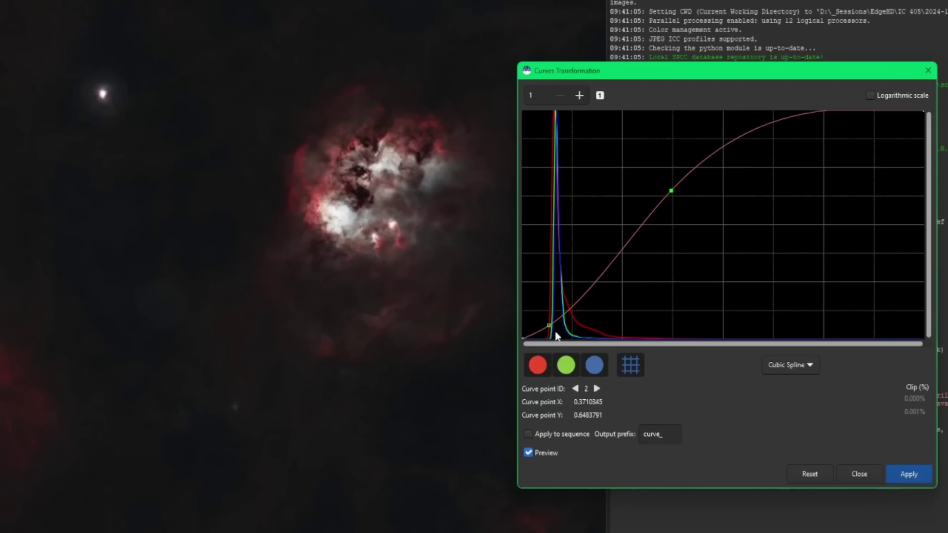
# - Delete the mid curve point, add three points along the line, then reset the curve
pyautogui.rightClick(670, 191)
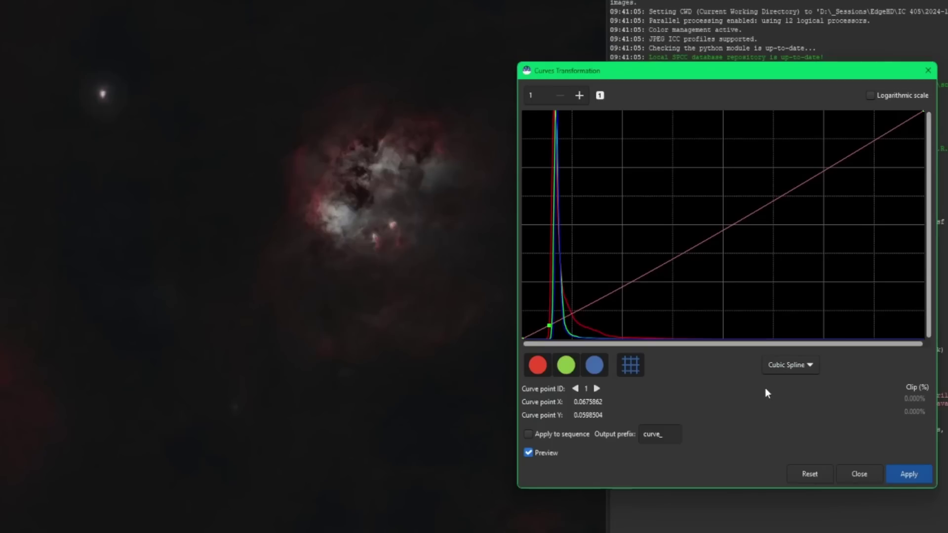
pyautogui.click(640, 276)
pyautogui.click(736, 221)
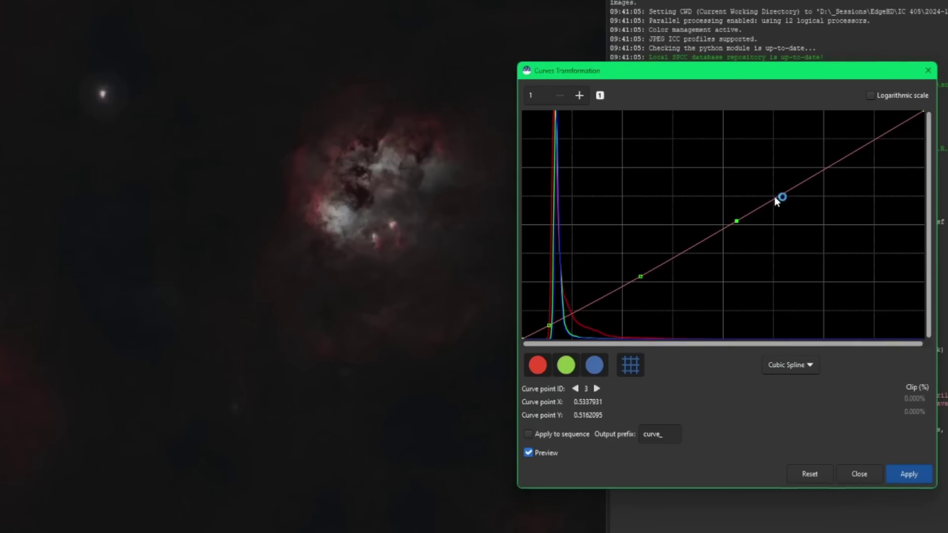
pyautogui.click(810, 176)
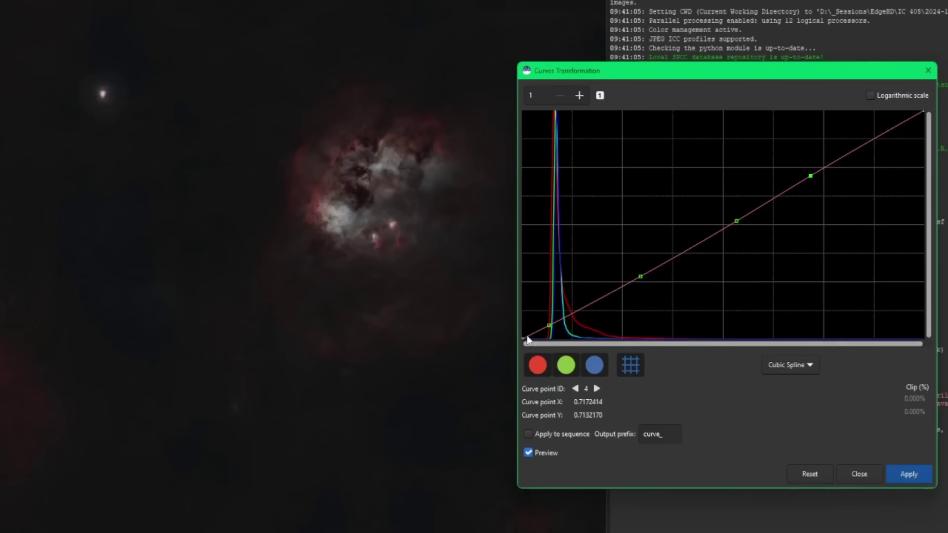
pyautogui.click(805, 477)
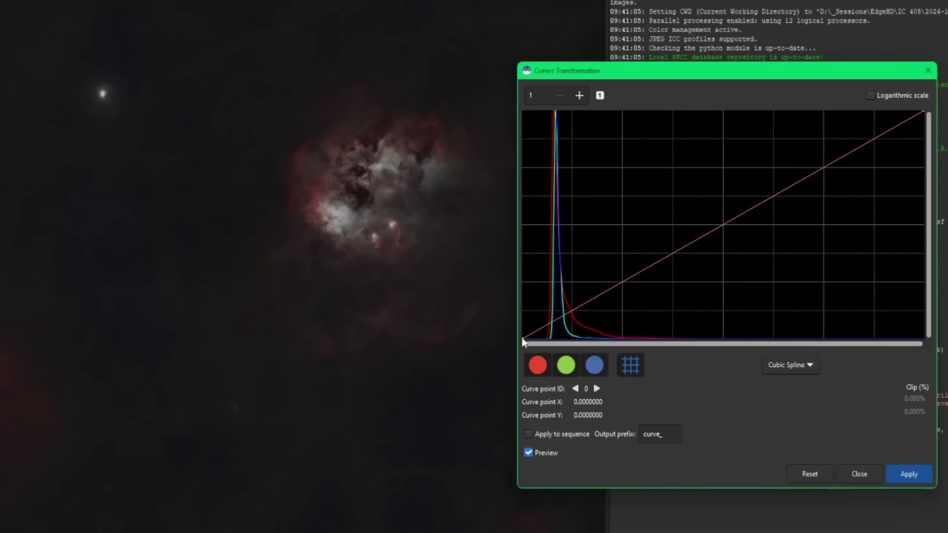
# - Move the black point right, white point left, and add a shadow point near X 0.066, Y 0.037
pyautogui.moveTo(523, 341); pyautogui.dragTo(542, 348)
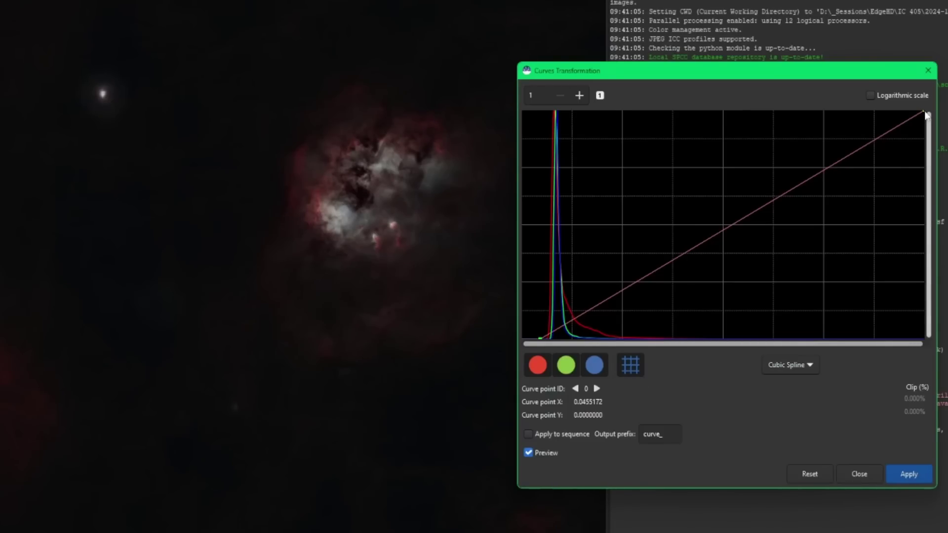
pyautogui.moveTo(924, 113); pyautogui.dragTo(891, 113)
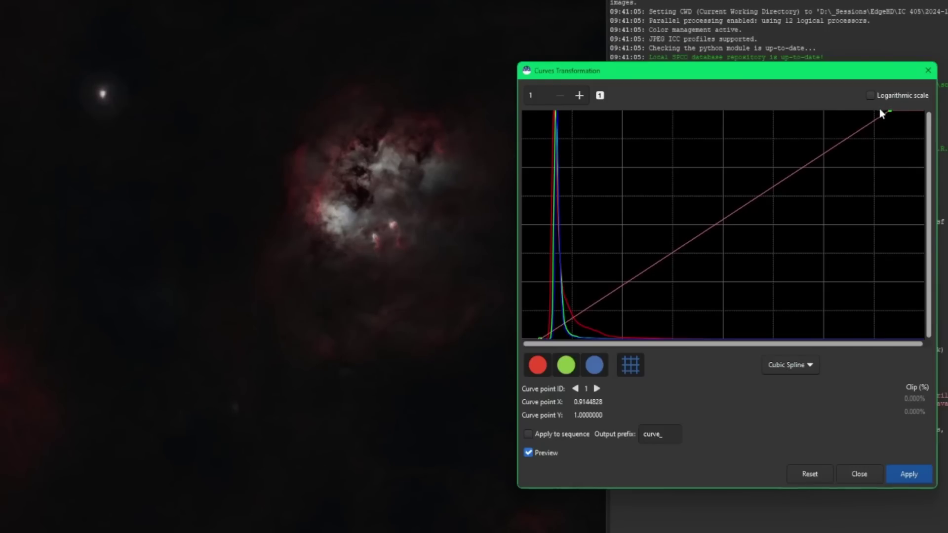
pyautogui.moveTo(887, 111); pyautogui.dragTo(844, 111)
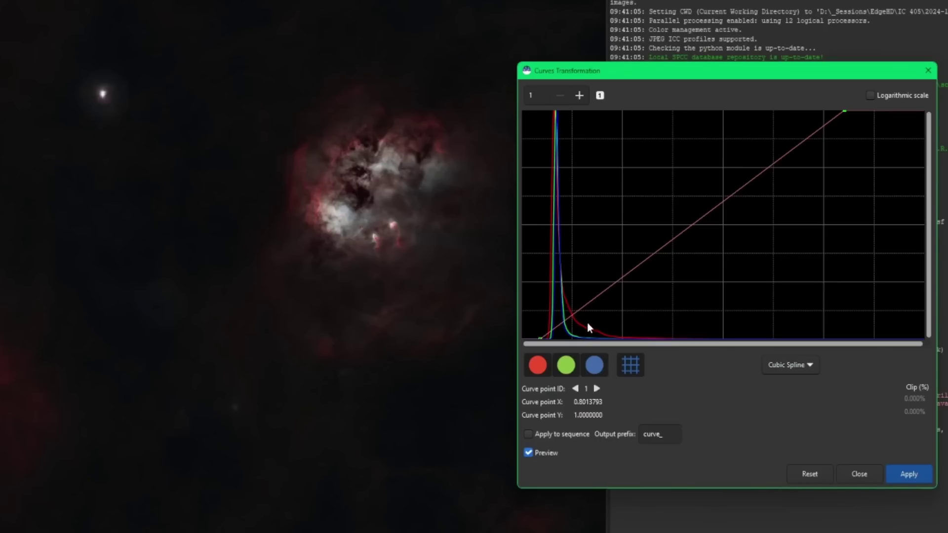
pyautogui.moveTo(550, 334); pyautogui.dragTo(587, 286)
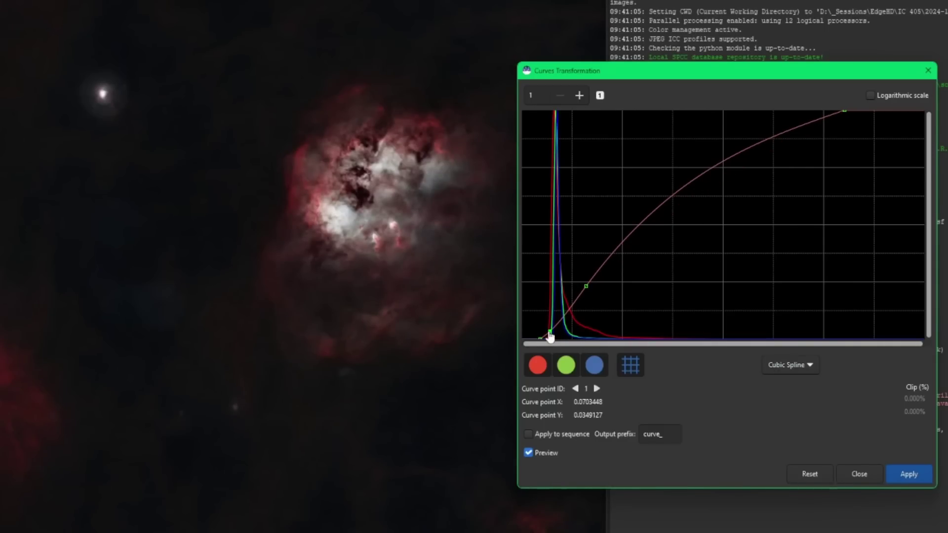
pyautogui.moveTo(550, 335); pyautogui.dragTo(548, 333)
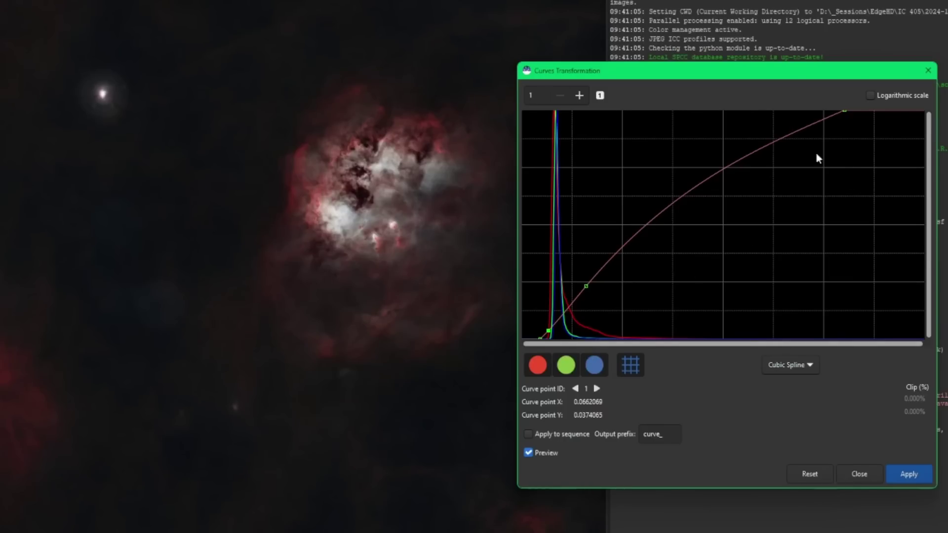
# - Reset the curve, zoom the graph in twice, and add three points shaping a steep rise near the histogram peak
pyautogui.click(797, 474)
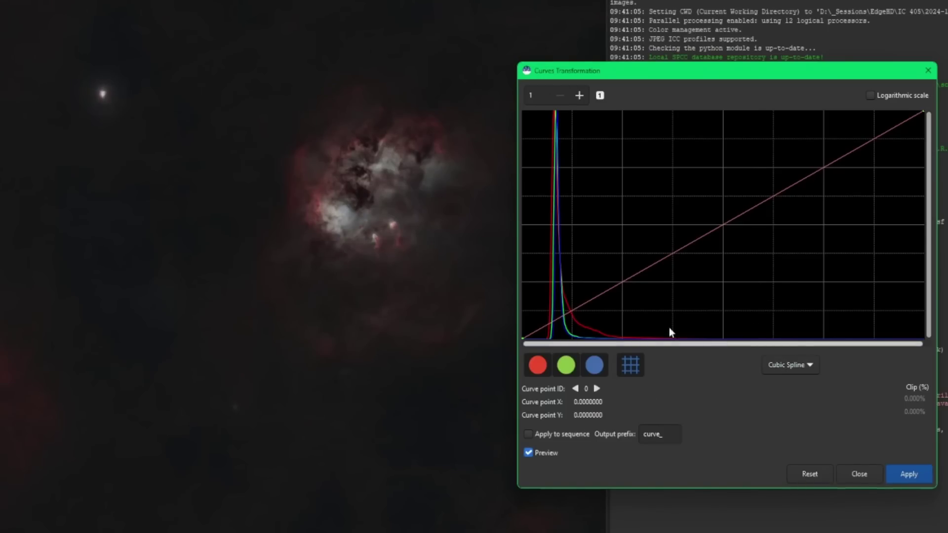
pyautogui.click(580, 95)
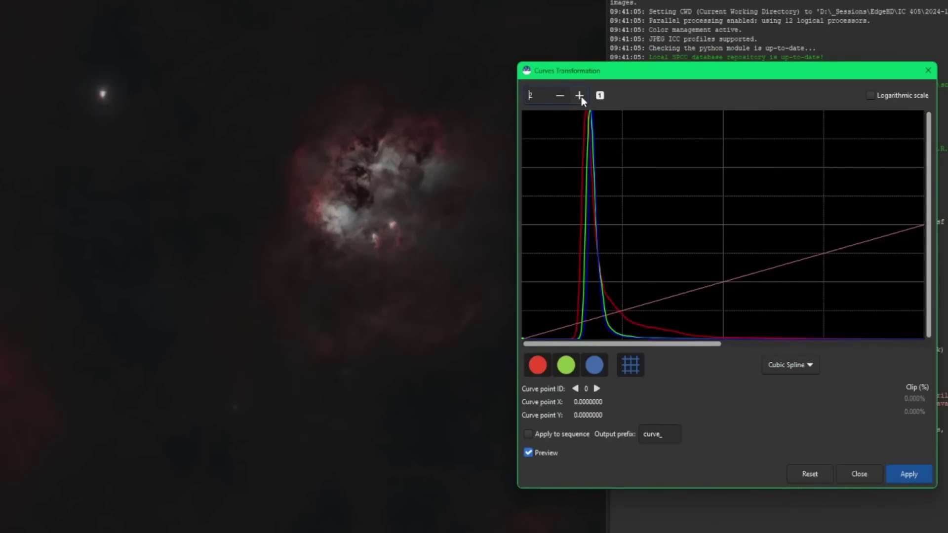
pyautogui.click(581, 96)
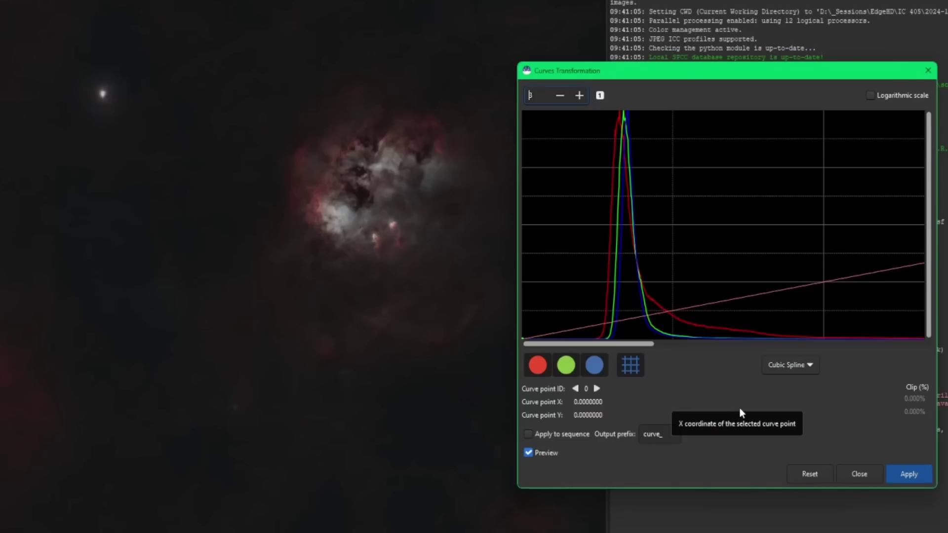
pyautogui.click(603, 324)
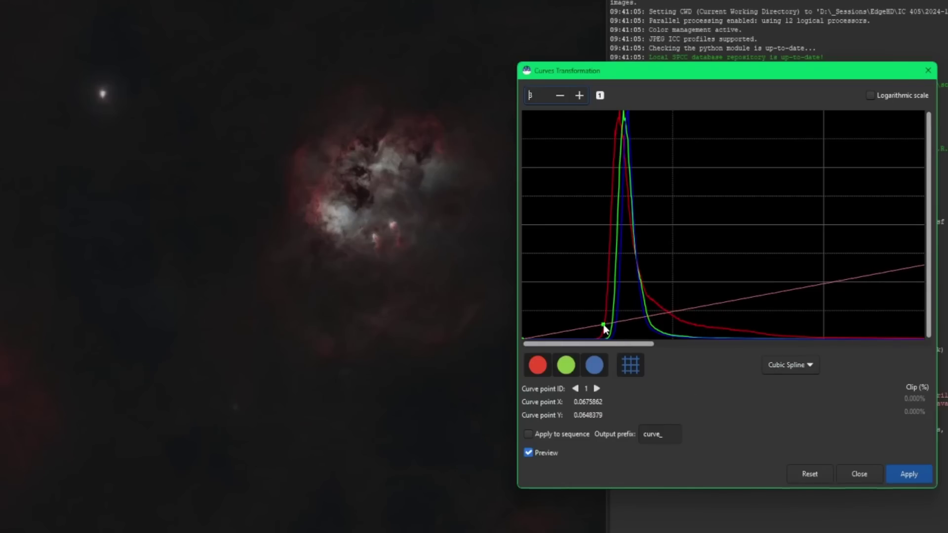
pyautogui.moveTo(624, 325); pyautogui.dragTo(622, 302)
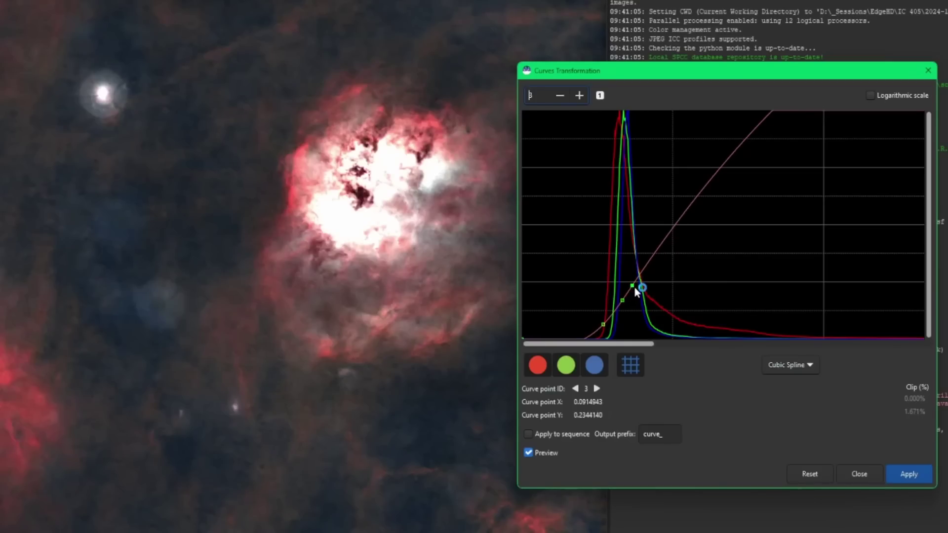
pyautogui.click(635, 288)
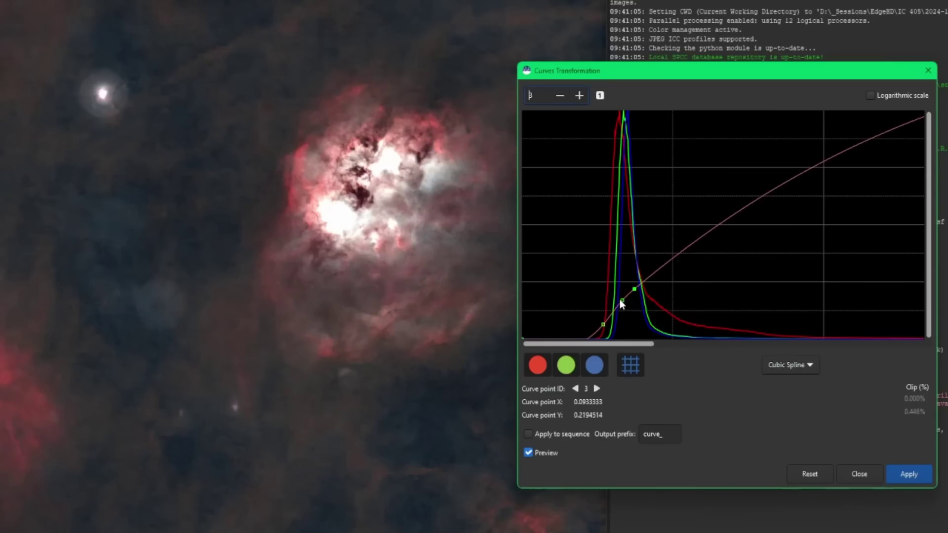
pyautogui.moveTo(621, 300); pyautogui.dragTo(638, 282)
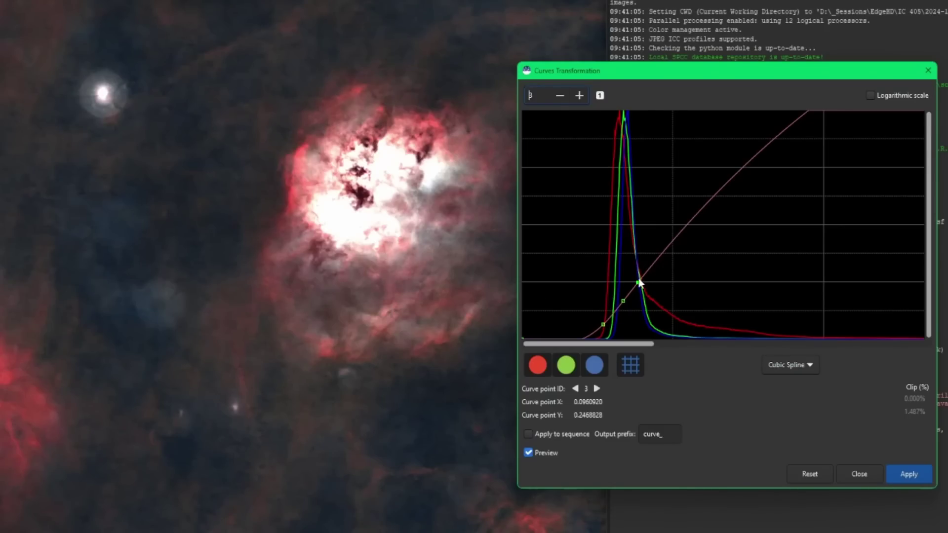
pyautogui.moveTo(636, 285); pyautogui.dragTo(635, 301)
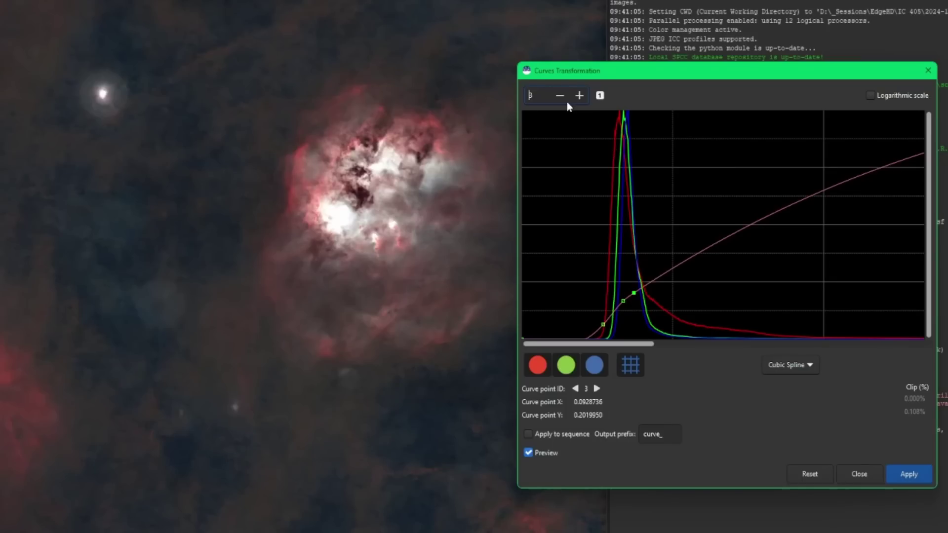
# - Return the graph to full range, adjust the lower points, and delete the lower-left point
pyautogui.click(600, 95)
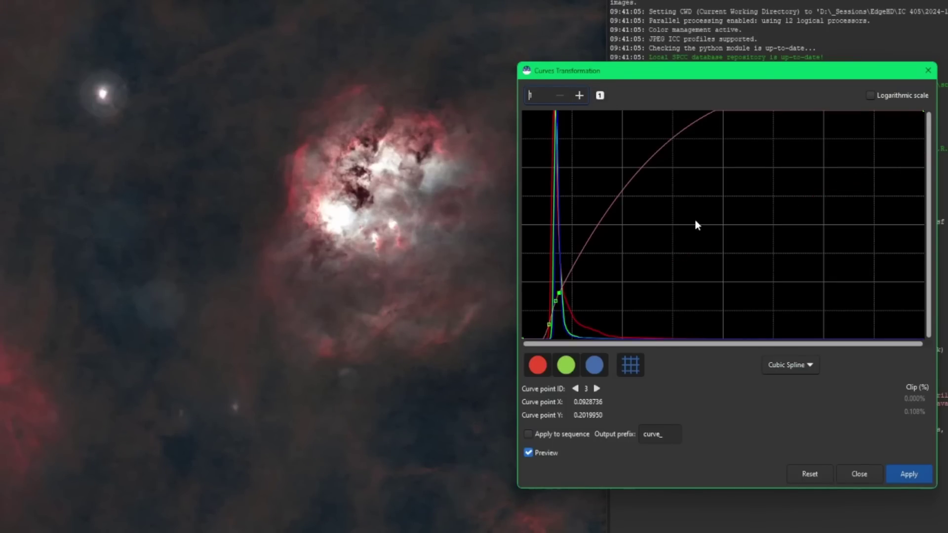
pyautogui.moveTo(559, 293); pyautogui.dragTo(548, 330)
pyautogui.click(549, 325)
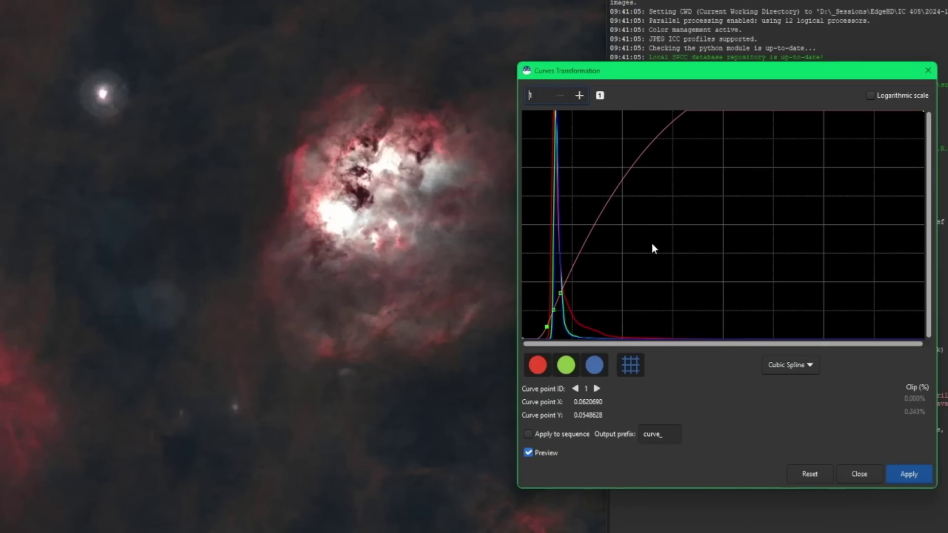
pyautogui.press('Delete')
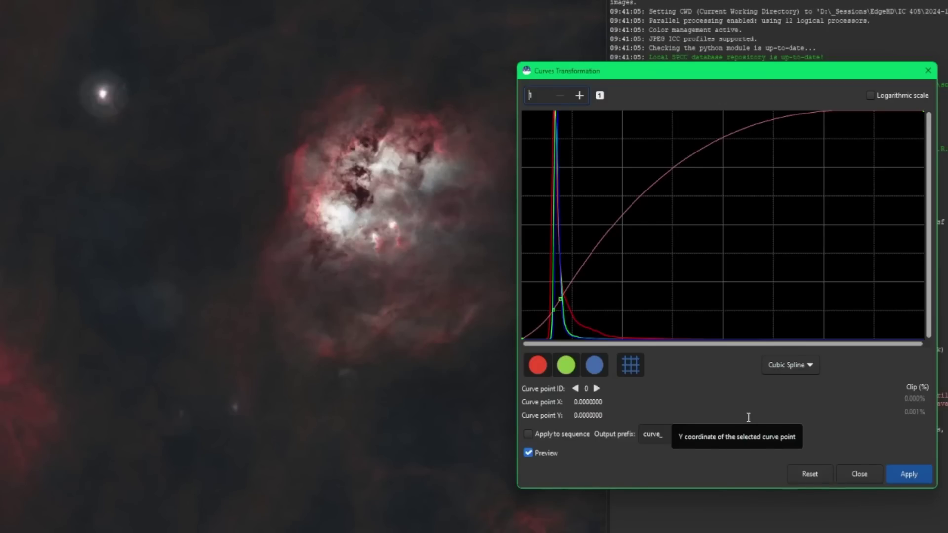
# - Reset the curve to a straight diagonal and zoom the main image view
pyautogui.click(812, 478)
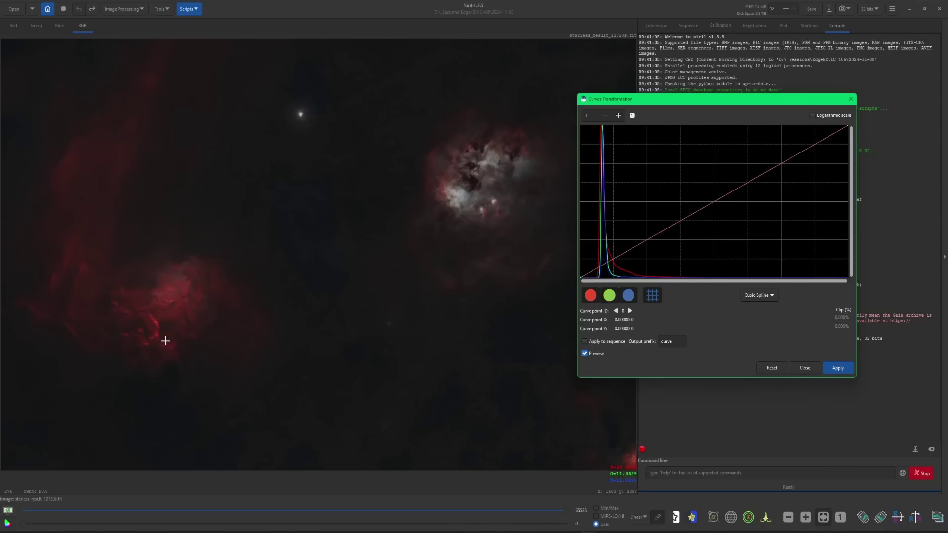
pyautogui.click(259, 334)
pyautogui.scroll(-3, 363, 299)
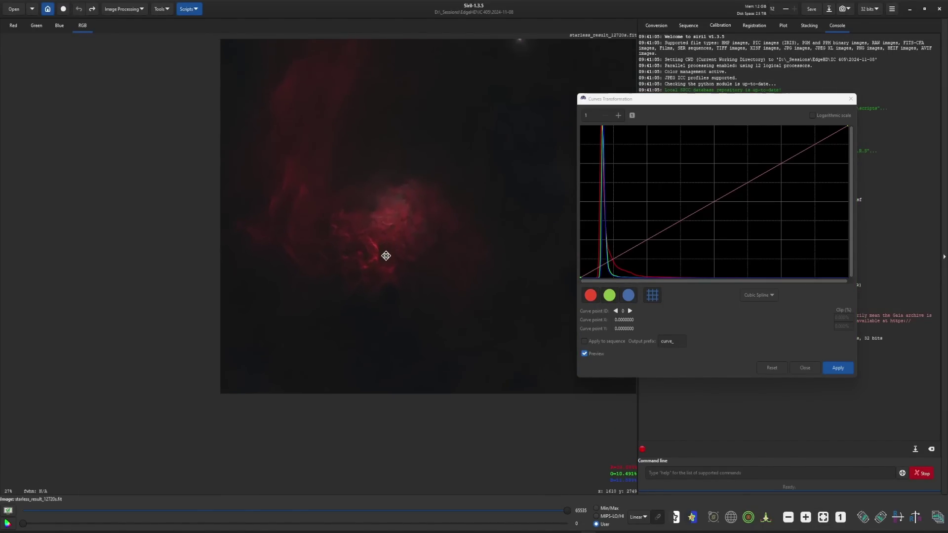
# - Select part of the red nebula and set the ROI to that selection
pyautogui.moveTo(400, 185); pyautogui.dragTo(482, 263)
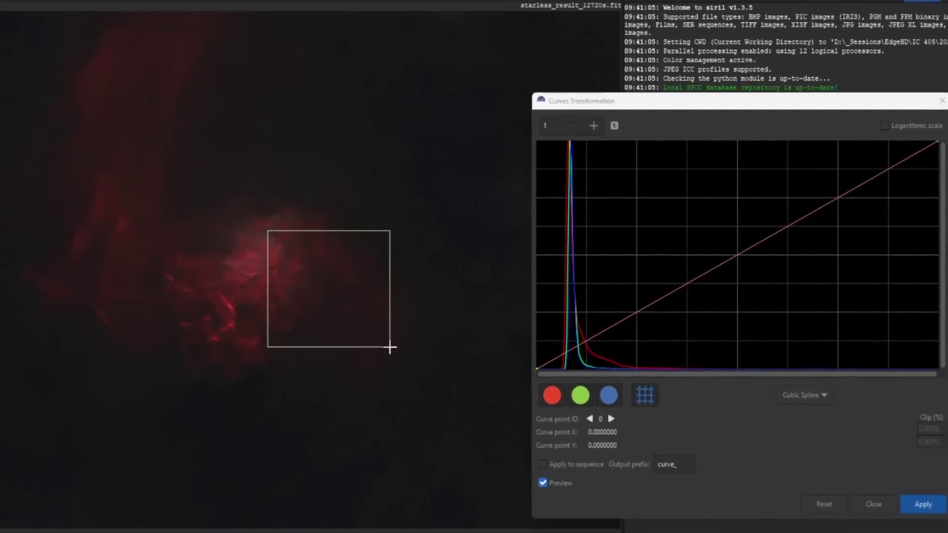
pyautogui.rightClick(346, 327)
pyautogui.moveTo(372, 419)
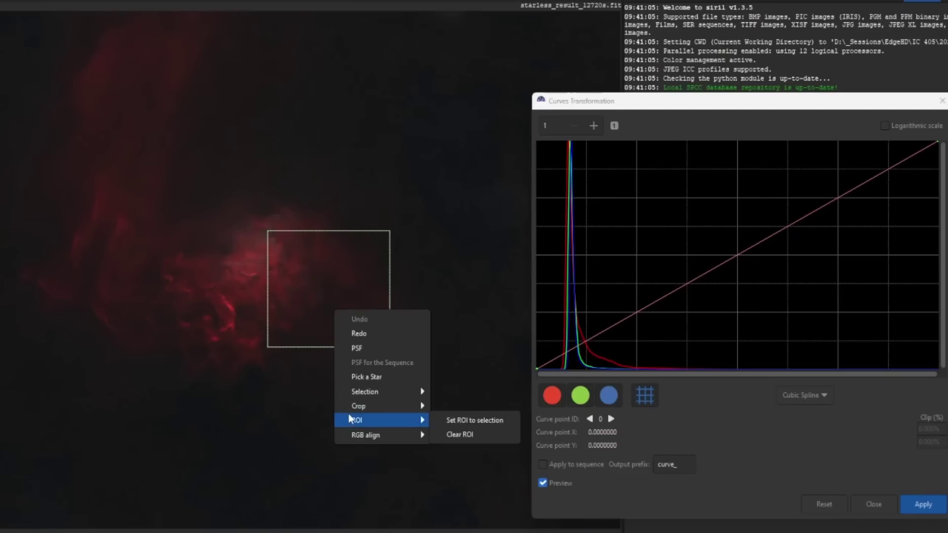
pyautogui.click(477, 423)
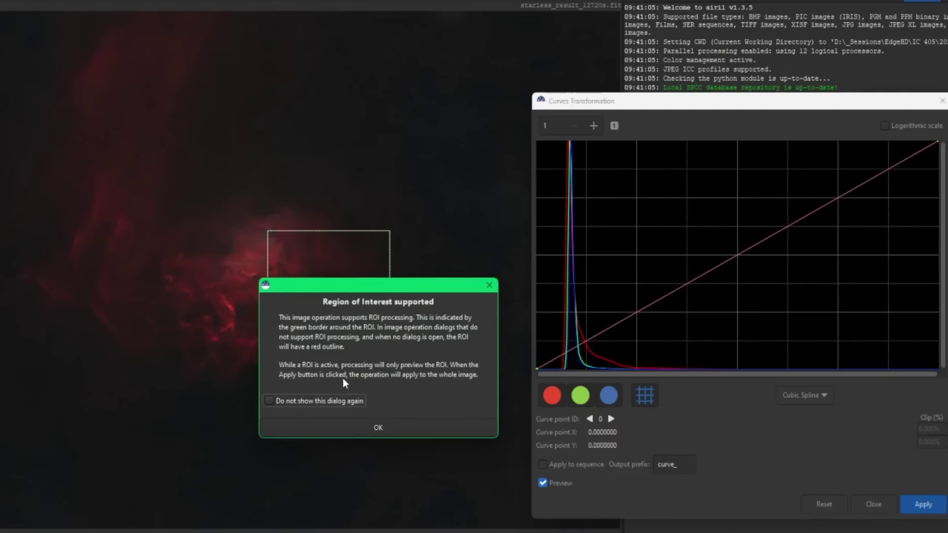
pyautogui.click(381, 424)
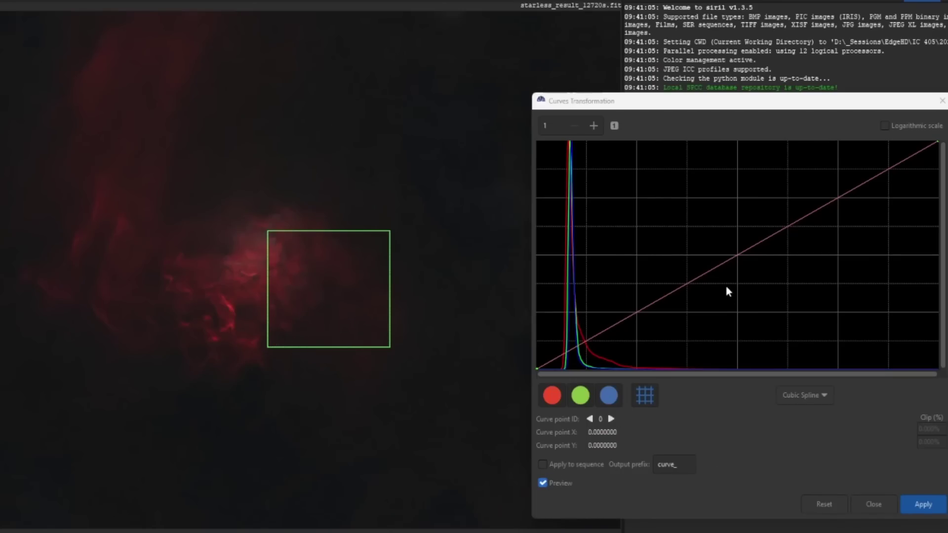
# - Reshape the curve to brighten the nebula, replacing the middle point with two lifted shadow points, and apply it
pyautogui.moveTo(738, 253); pyautogui.dragTo(720, 227)
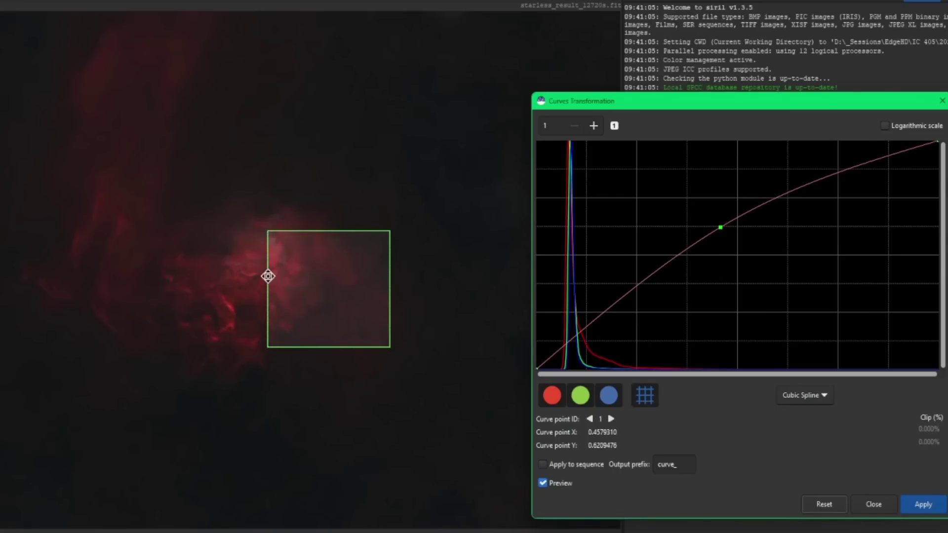
pyautogui.rightClick(746, 264)
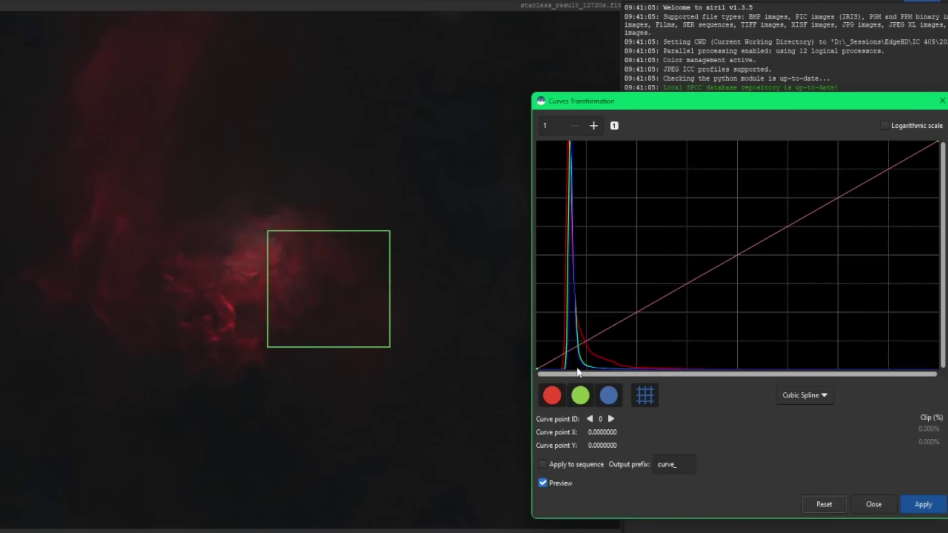
pyautogui.click(562, 354)
pyautogui.moveTo(587, 342); pyautogui.dragTo(596, 326)
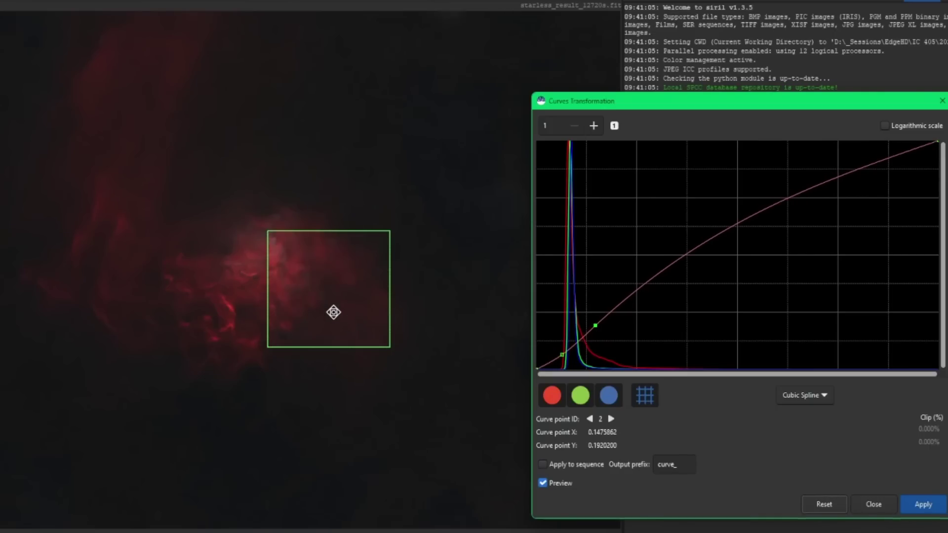
pyautogui.click(925, 507)
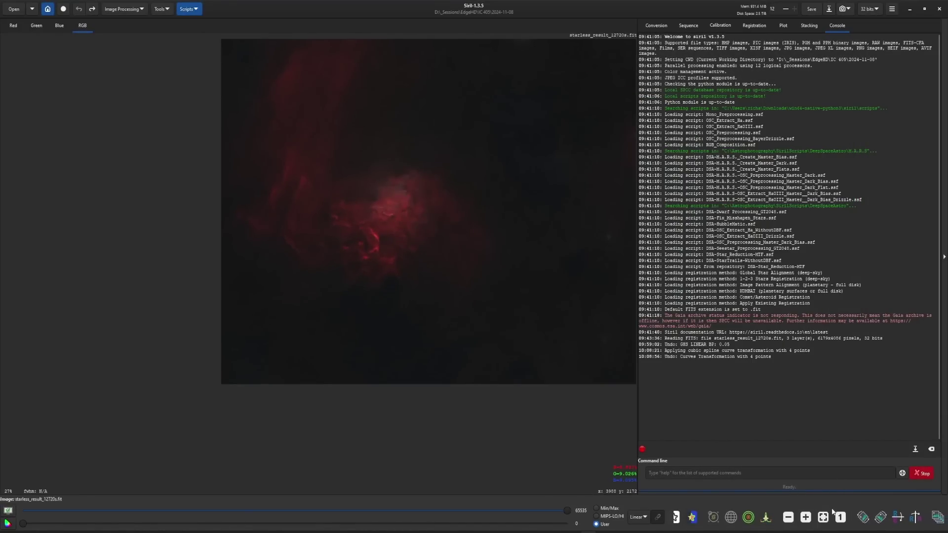
# - Fit the view, load mosaic_00001.fit from the recent files, and show it in AutoStretch display mode
pyautogui.click(823, 517)
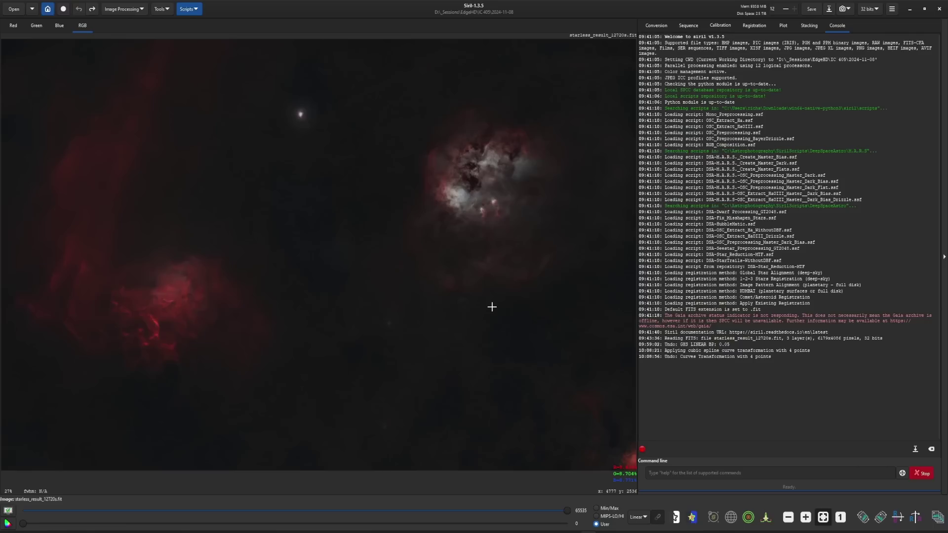
pyautogui.click(32, 8)
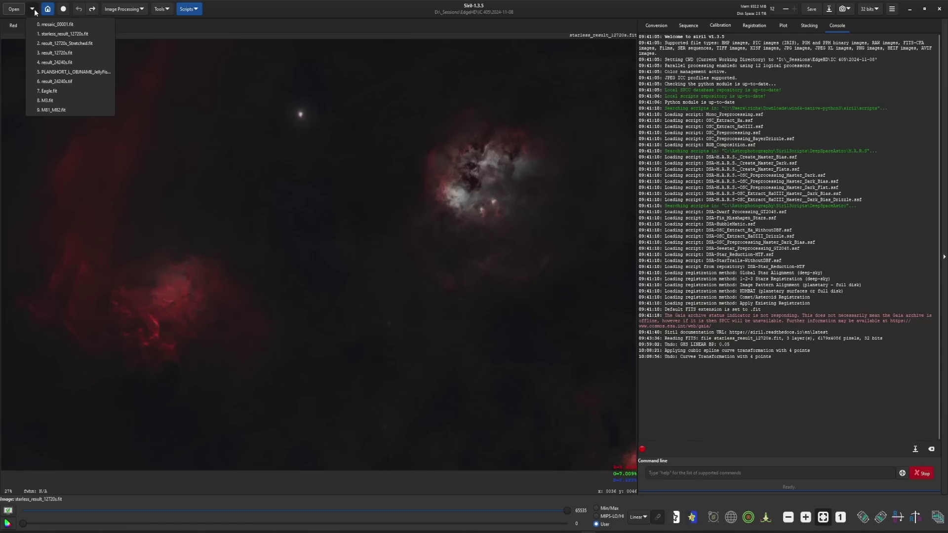
pyautogui.click(49, 24)
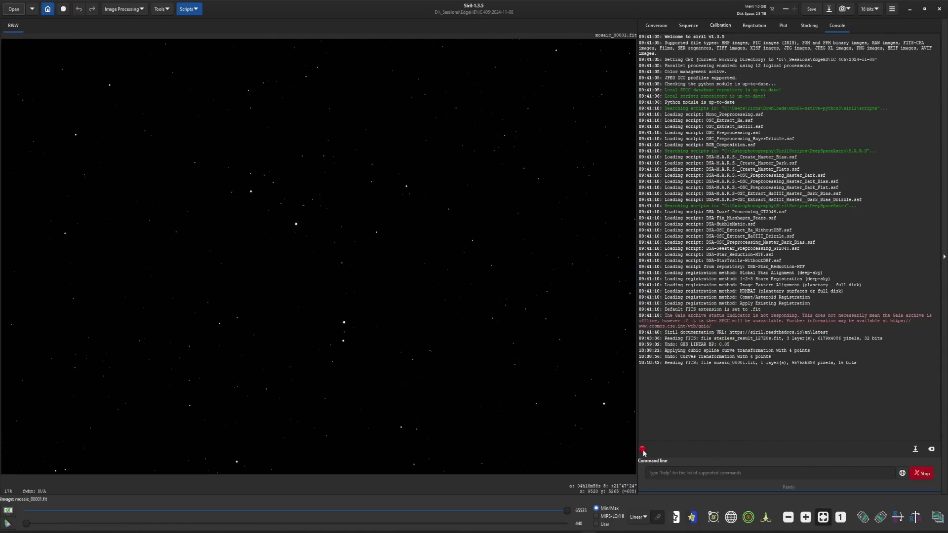
pyautogui.click(637, 516)
pyautogui.click(647, 485)
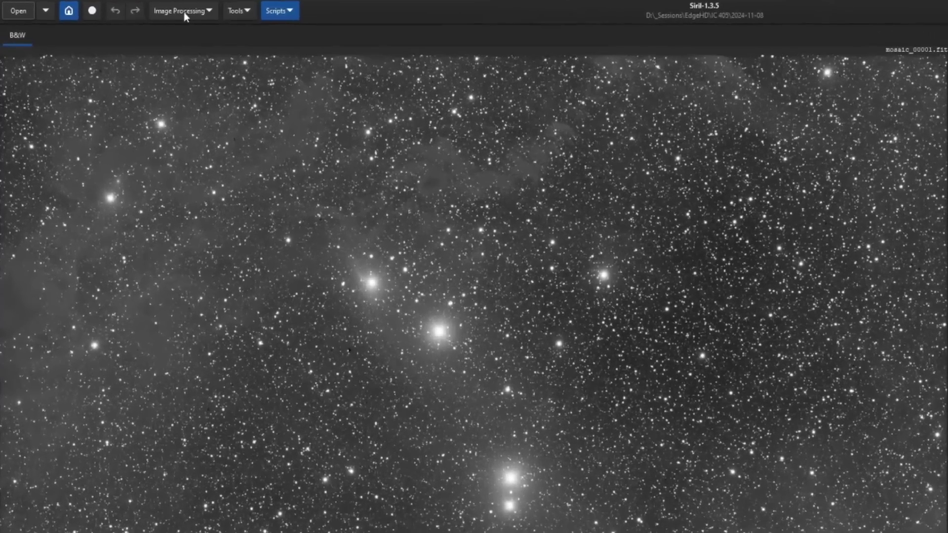
# - Launch Curves Transformation from Image Processing > Stretches for the mosaic star field
pyautogui.click(126, 12)
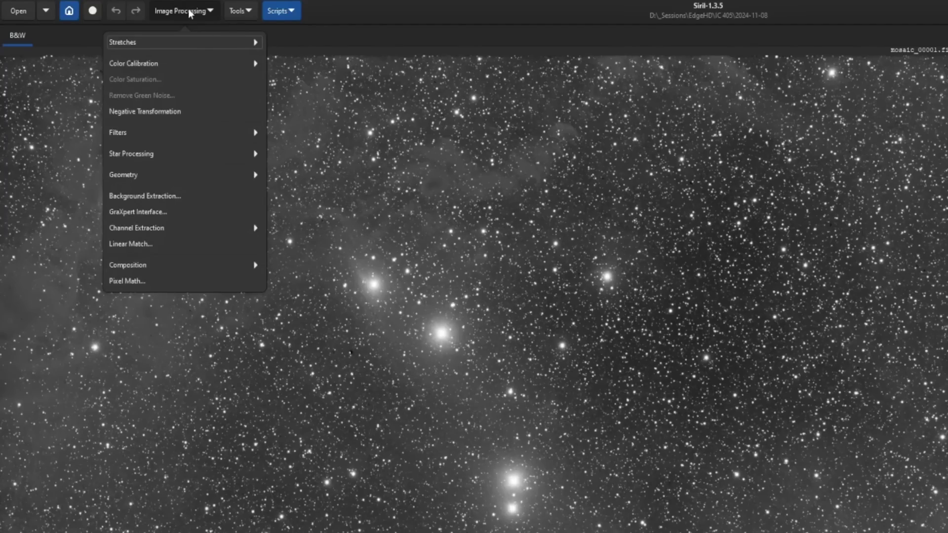
pyautogui.click(161, 39)
pyautogui.click(173, 77)
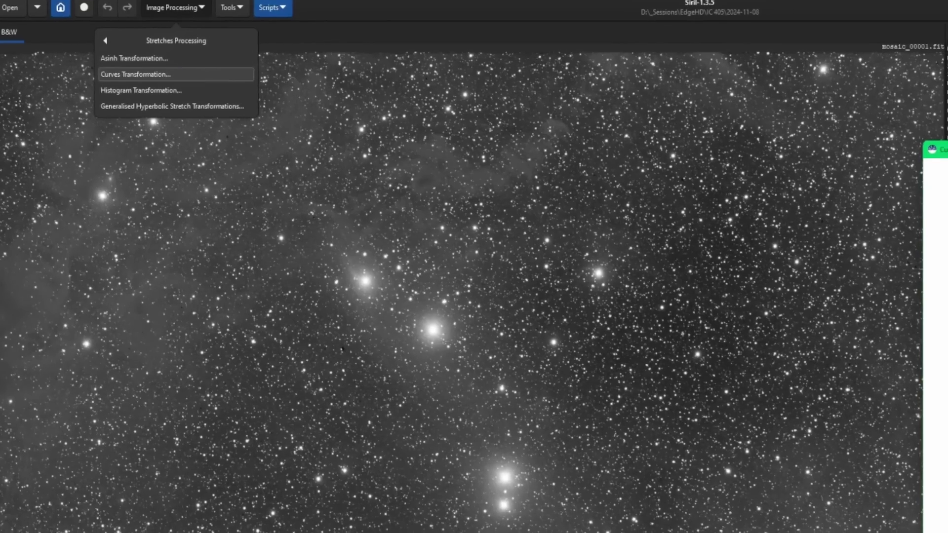